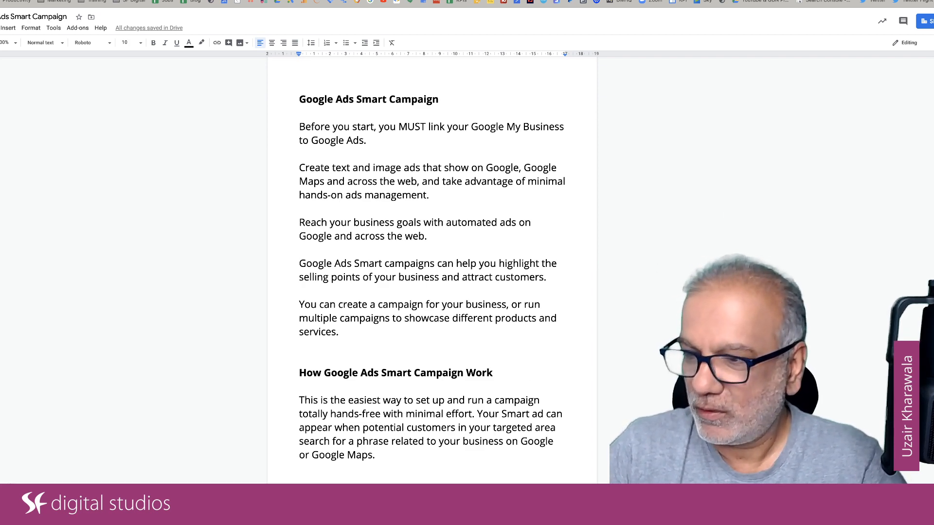
Read through the Google Ads Smart Campaign notes, from the introduction to the table describing the parts of an ad
{"action": "key", "text": "super+q"}
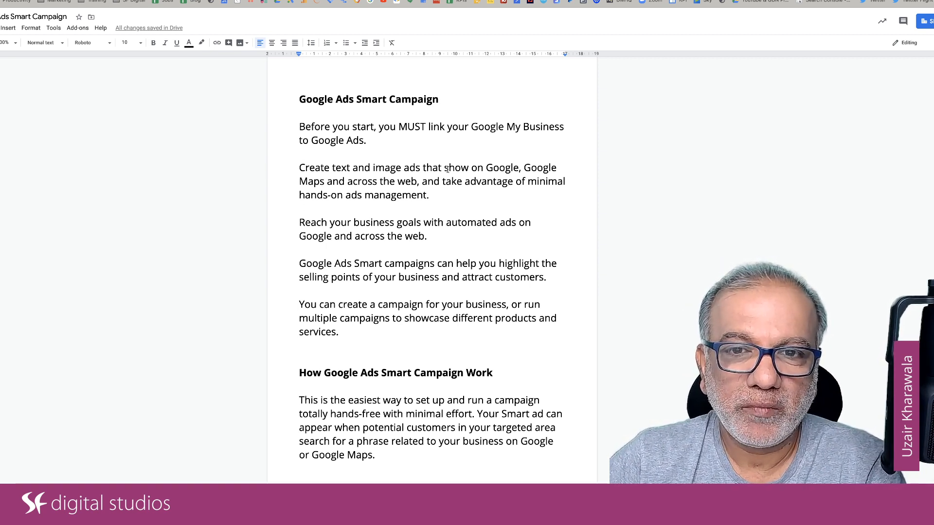
{"action": "left_click_drag", "start_coordinate": [449, 167], "coordinate": [512, 184]}
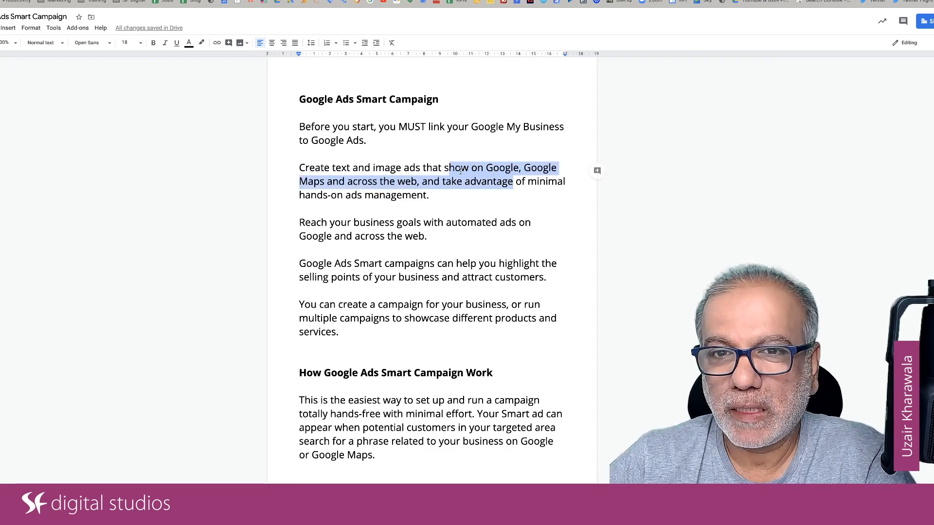
{"action": "left_click", "coordinate": [516, 172]}
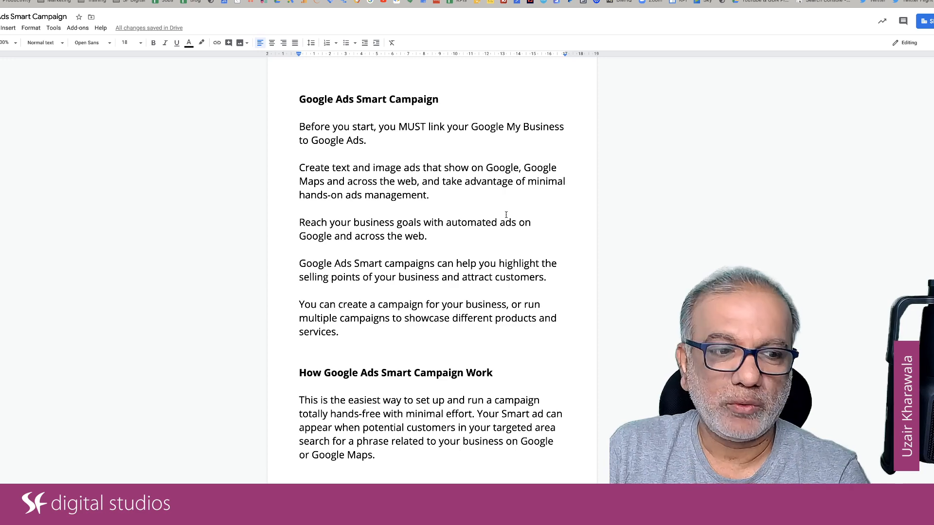
{"action": "scroll", "coordinate": [506, 215], "scroll_direction": "down", "scroll_amount": 3}
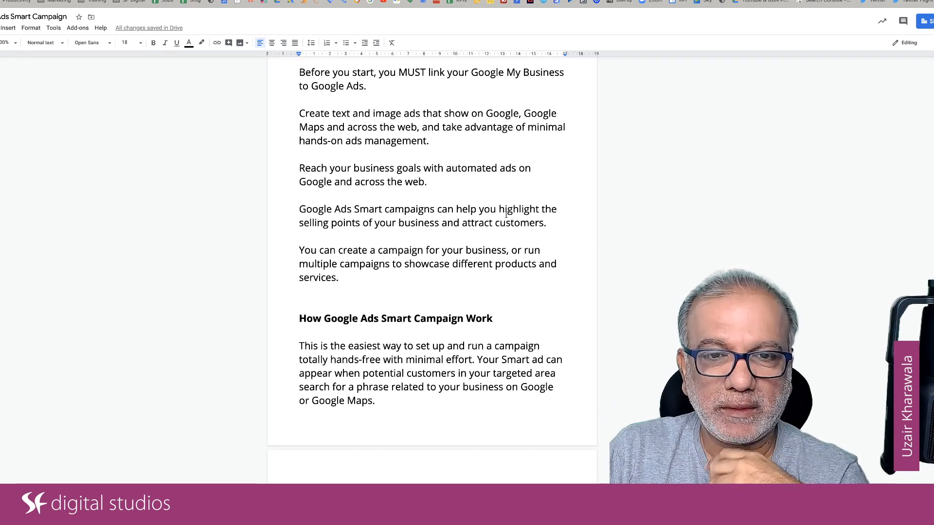
{"action": "scroll", "coordinate": [506, 214], "scroll_direction": "down", "scroll_amount": 2}
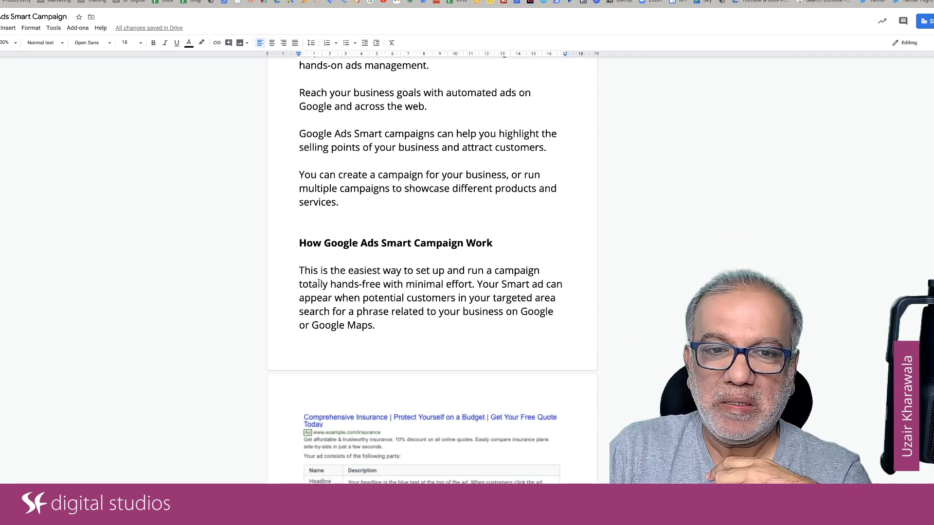
{"action": "left_click_drag", "start_coordinate": [317, 285], "coordinate": [454, 286]}
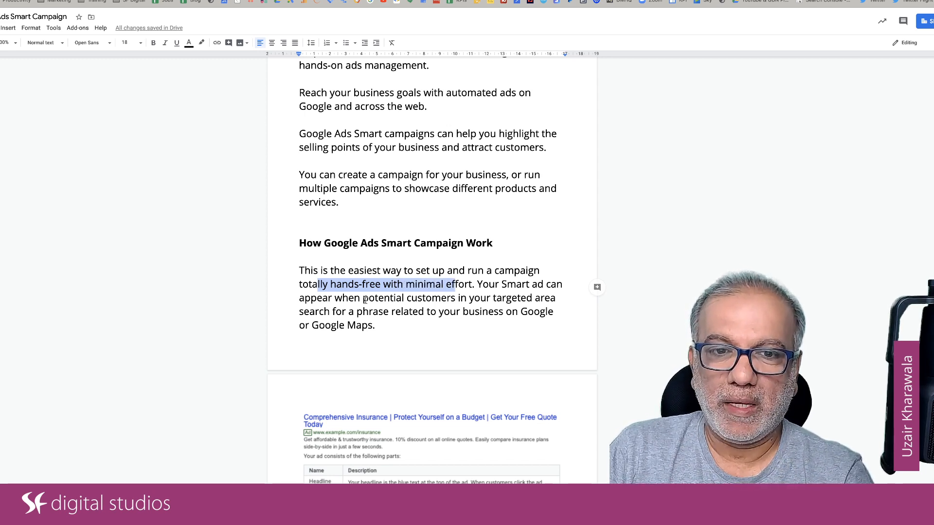
{"action": "scroll", "coordinate": [365, 300], "scroll_direction": "down", "scroll_amount": 3}
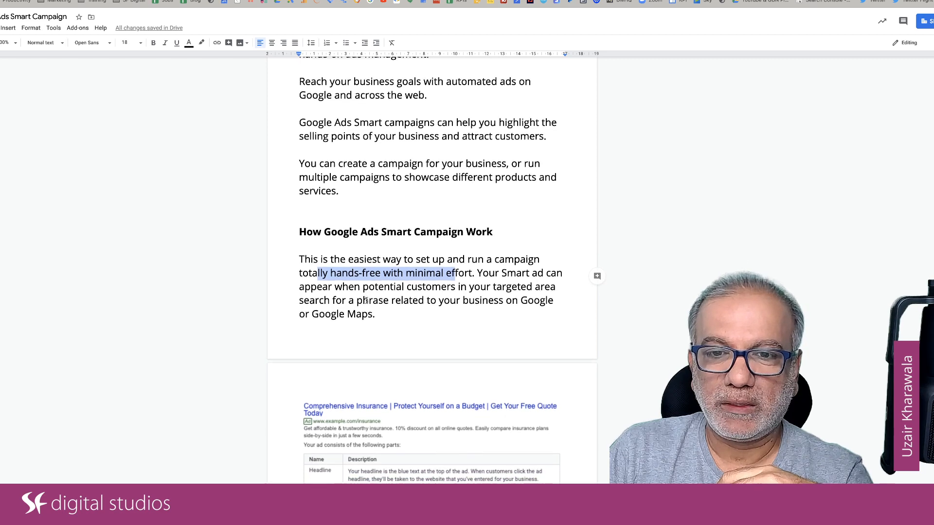
{"action": "scroll", "coordinate": [366, 300], "scroll_direction": "down", "scroll_amount": 3}
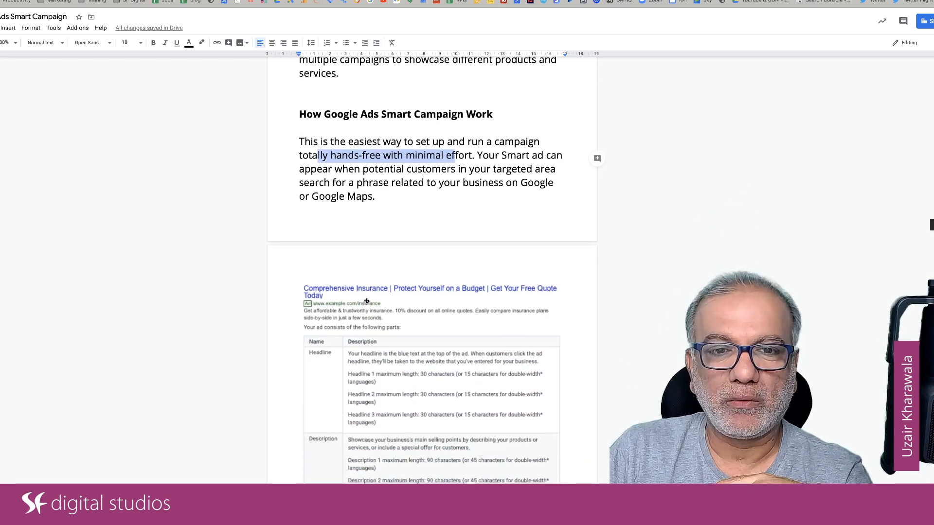
{"action": "scroll", "coordinate": [366, 300], "scroll_direction": "down", "scroll_amount": 3}
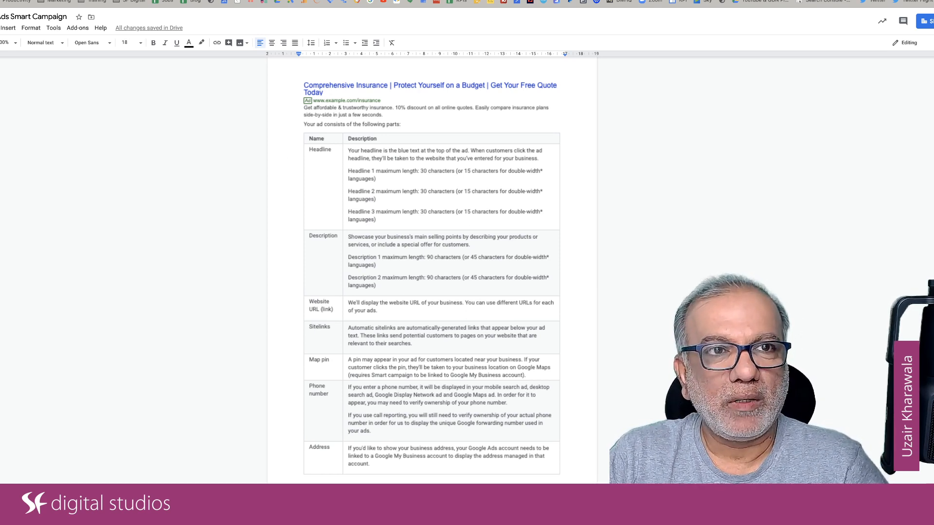
Switch to Google Ads and start creating a new campaign
{"action": "key", "text": "ctrl+Tab"}
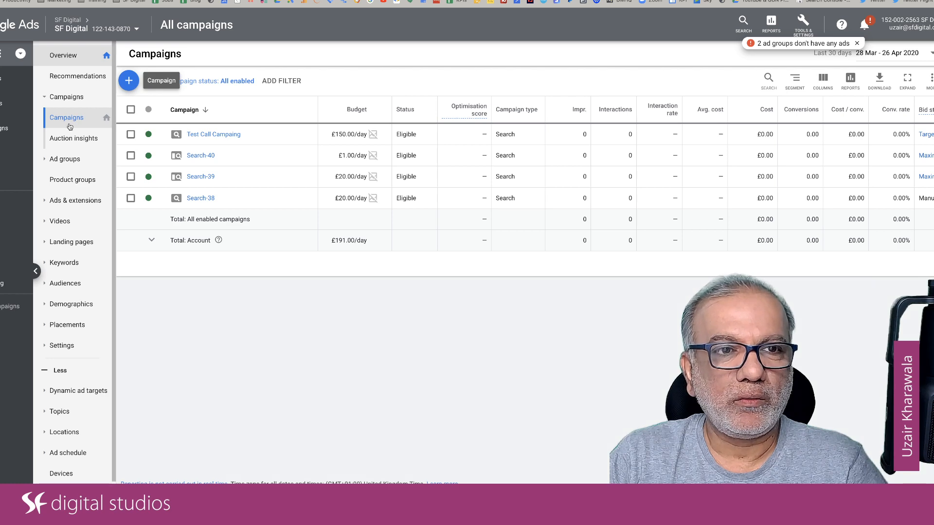
{"action": "left_click", "coordinate": [129, 81]}
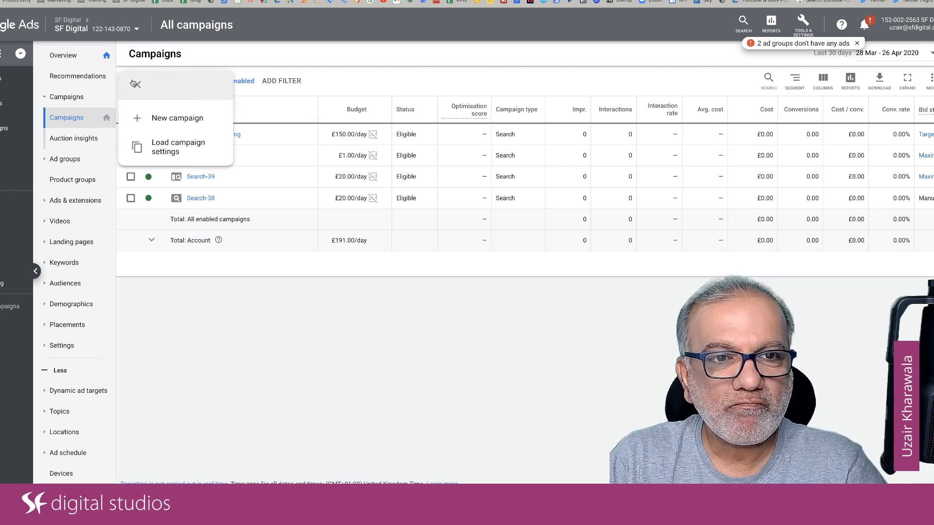
{"action": "left_click", "coordinate": [167, 119]}
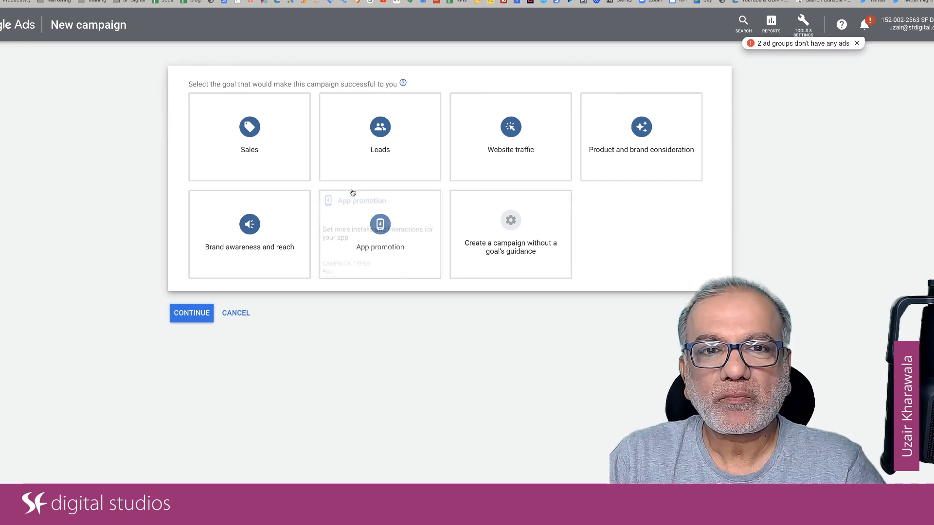
Set up a Smart campaign without a goal's guidance, with calls to your business as the desired customer action
{"action": "left_click", "coordinate": [289, 168]}
{"action": "left_click", "coordinate": [640, 125]}
{"action": "left_click", "coordinate": [513, 225]}
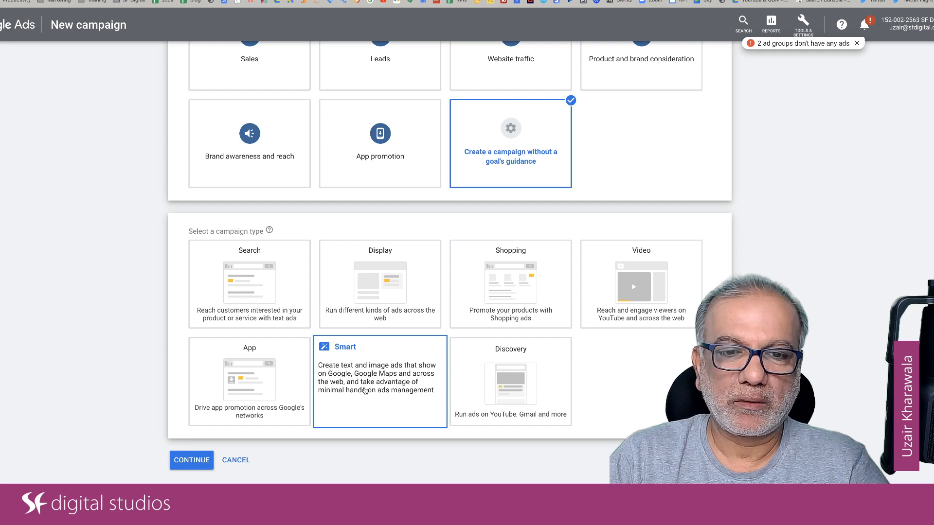
{"action": "left_click", "coordinate": [374, 401]}
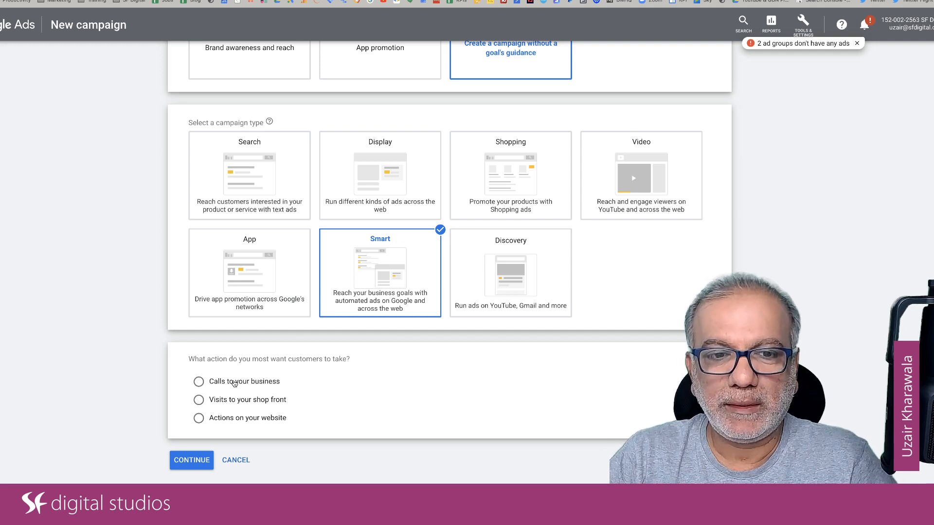
{"action": "left_click", "coordinate": [234, 384]}
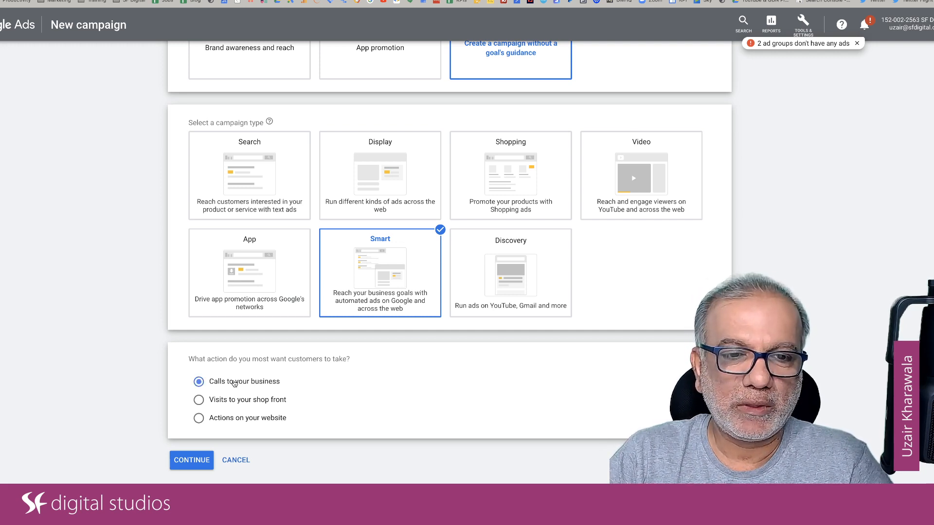
{"action": "left_click", "coordinate": [198, 457]}
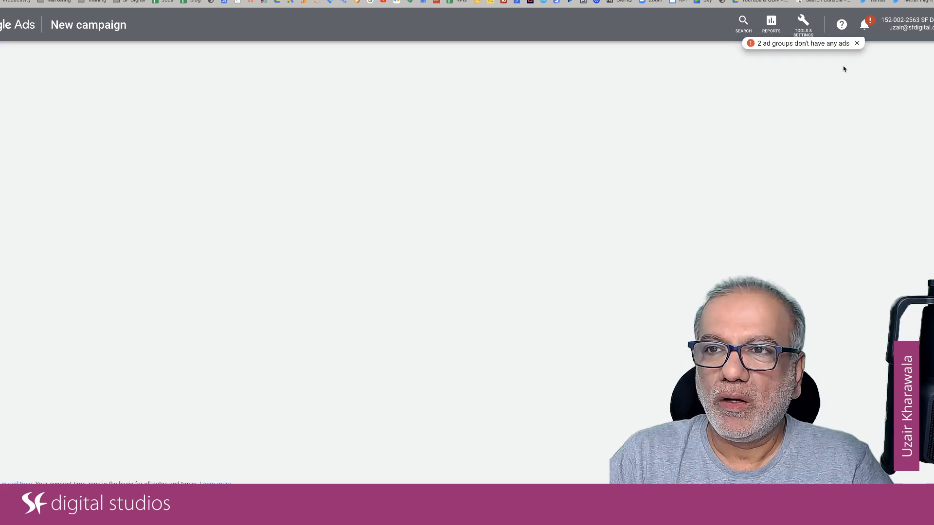
Choose SF Digital Studios as the business to advertise and set the targeting radius around it to 12 miles
{"action": "left_click", "coordinate": [856, 43]}
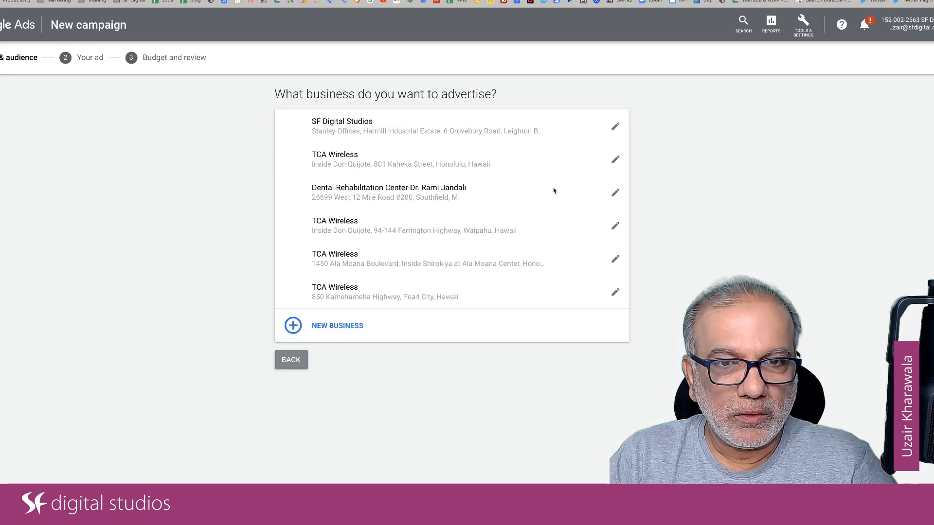
{"action": "left_click", "coordinate": [479, 127]}
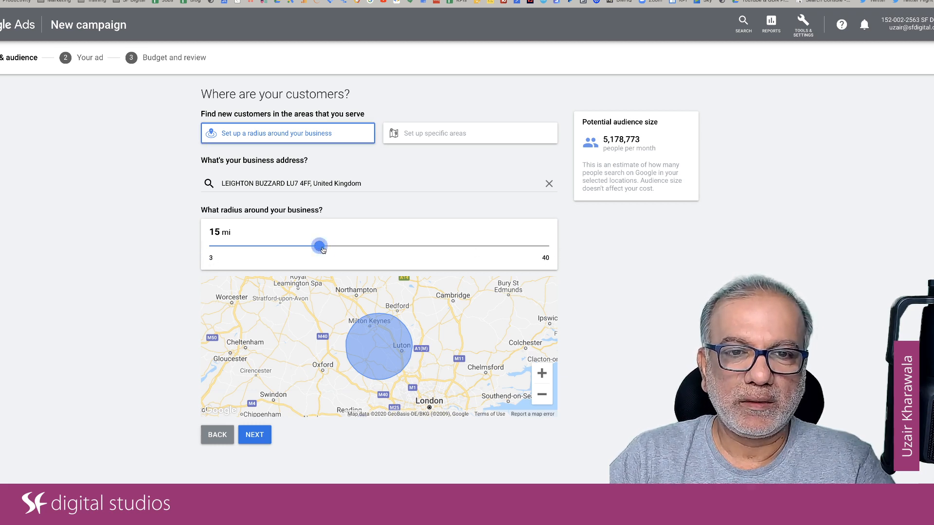
{"action": "left_click_drag", "start_coordinate": [319, 246], "coordinate": [296, 243]}
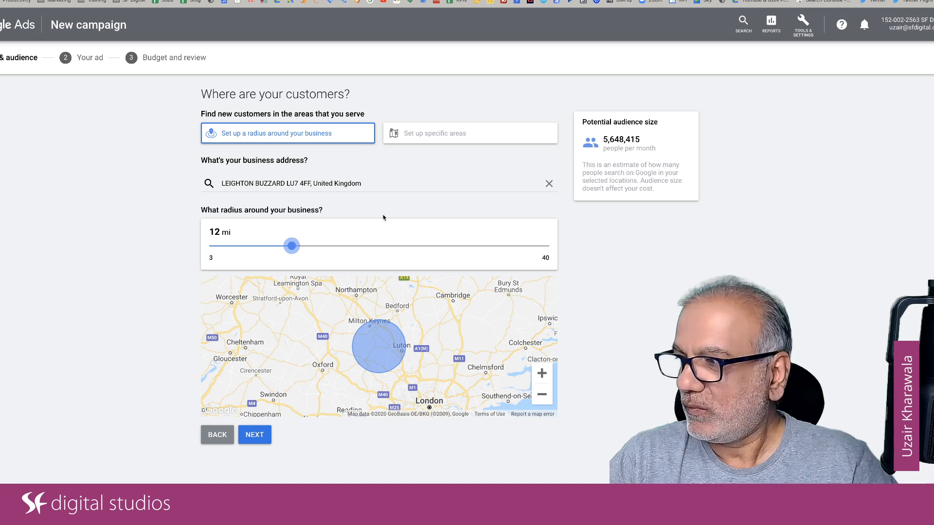
{"action": "left_click", "coordinate": [255, 435]}
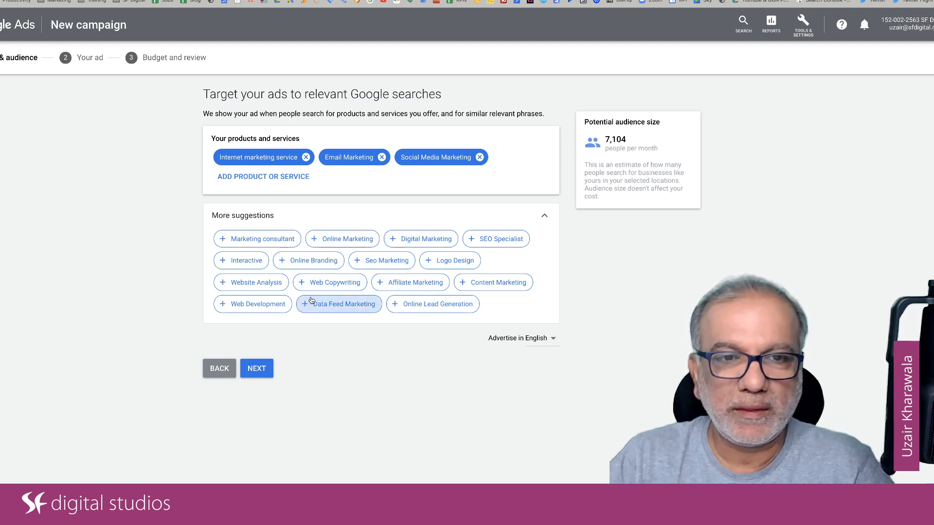
Remove Internet marketing service, Email Marketing and Social Media Marketing from the campaign's products and services
{"action": "left_click", "coordinate": [272, 182]}
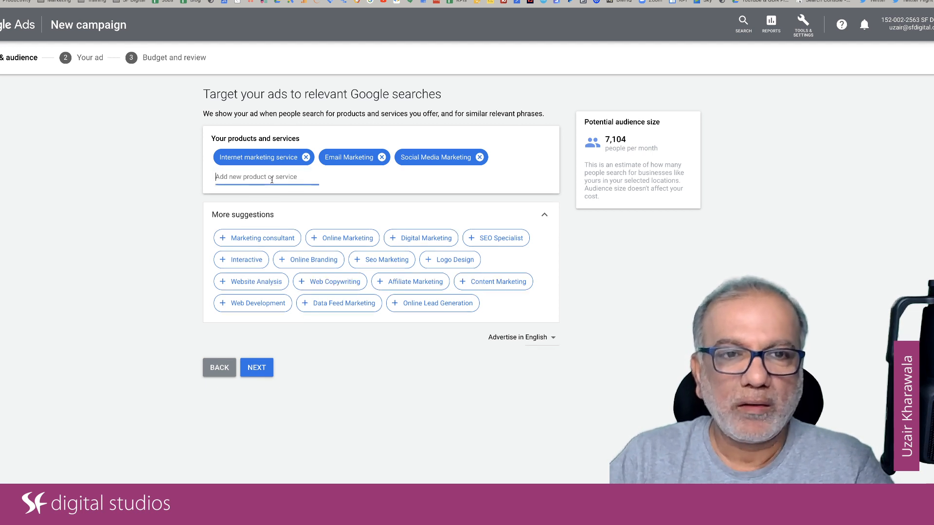
{"action": "left_click", "coordinate": [305, 158]}
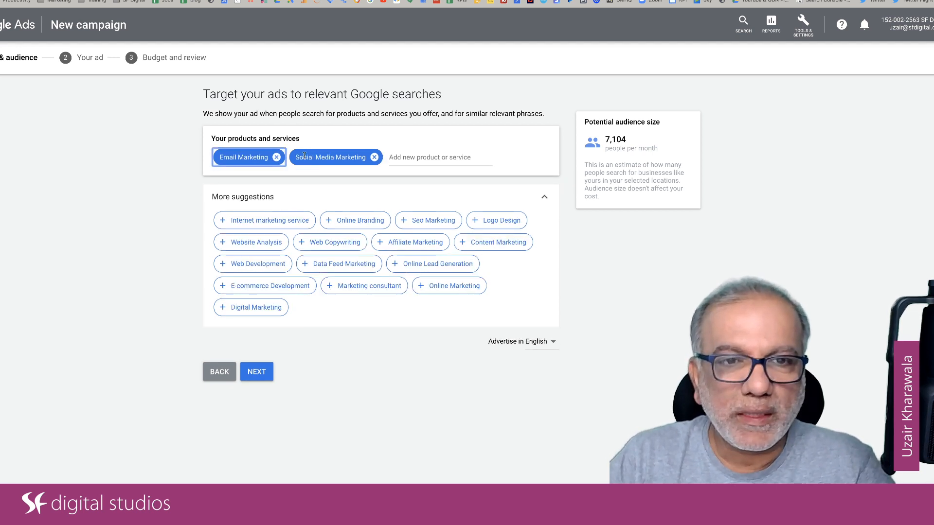
{"action": "left_click", "coordinate": [276, 157]}
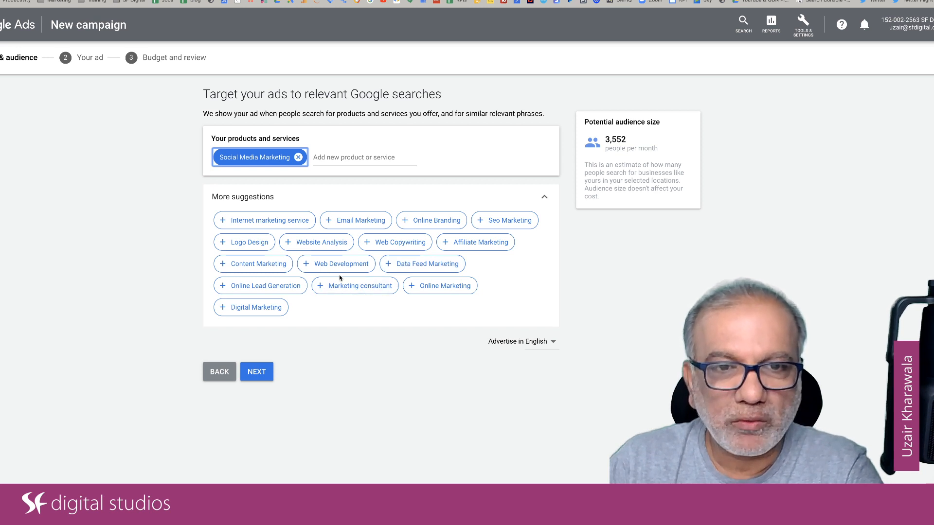
{"action": "left_click", "coordinate": [298, 157]}
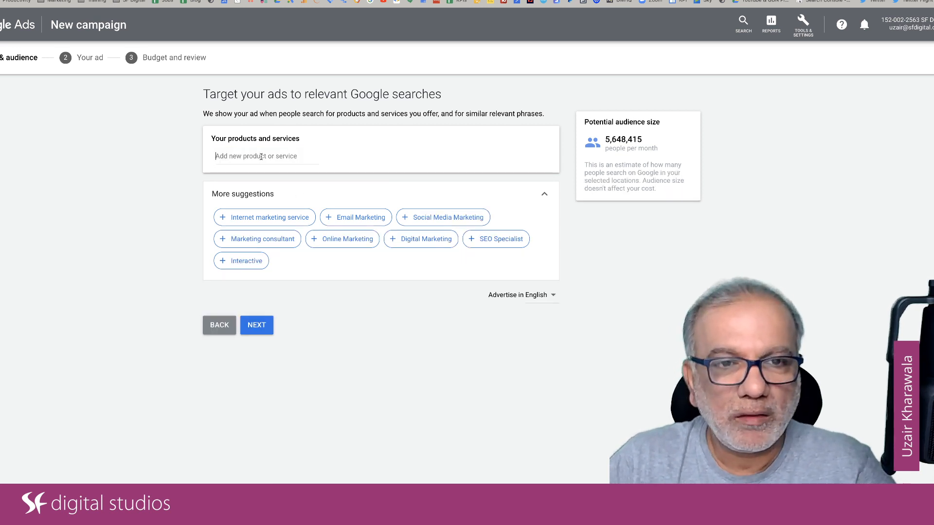
Look up "google ads" and add Google PPC Ads, Google Mobile Ads and Google Retargeting Ads as products and services
{"action": "type", "text": "google"}
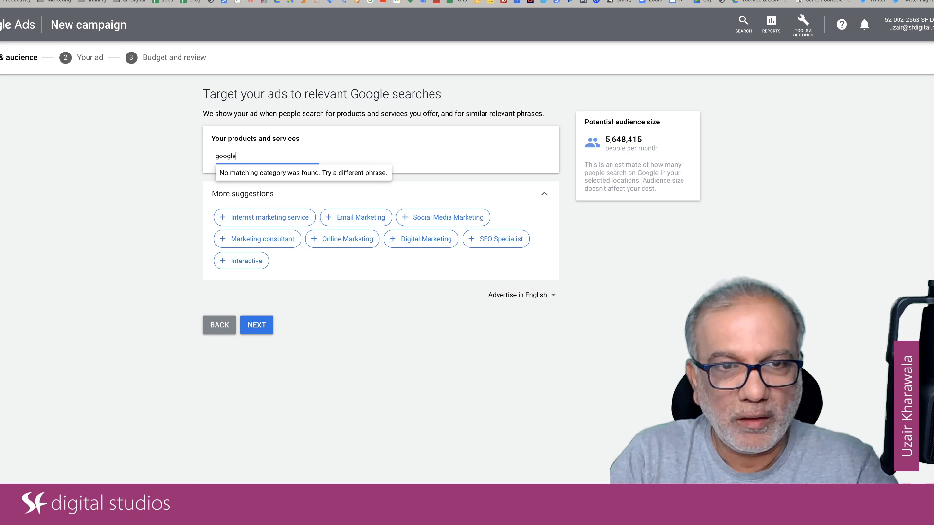
{"action": "type", "text": " ads"}
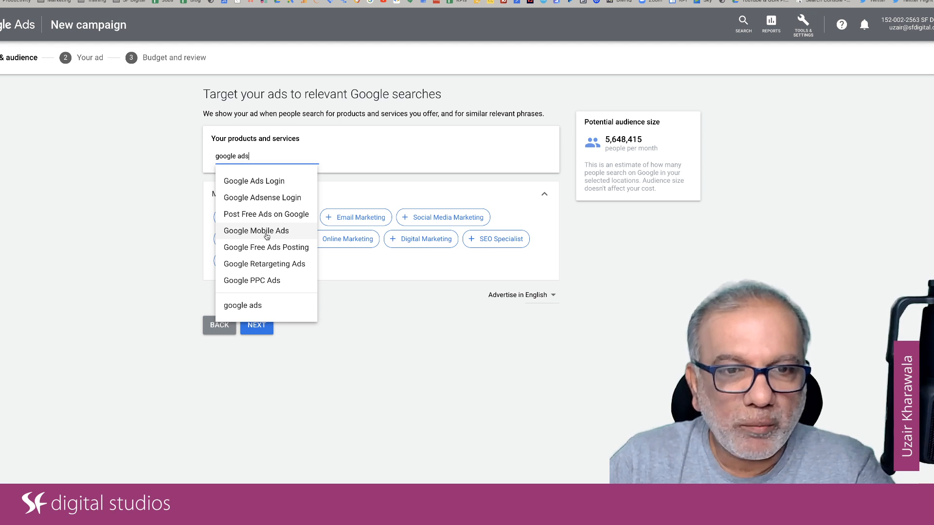
{"action": "left_click", "coordinate": [254, 286]}
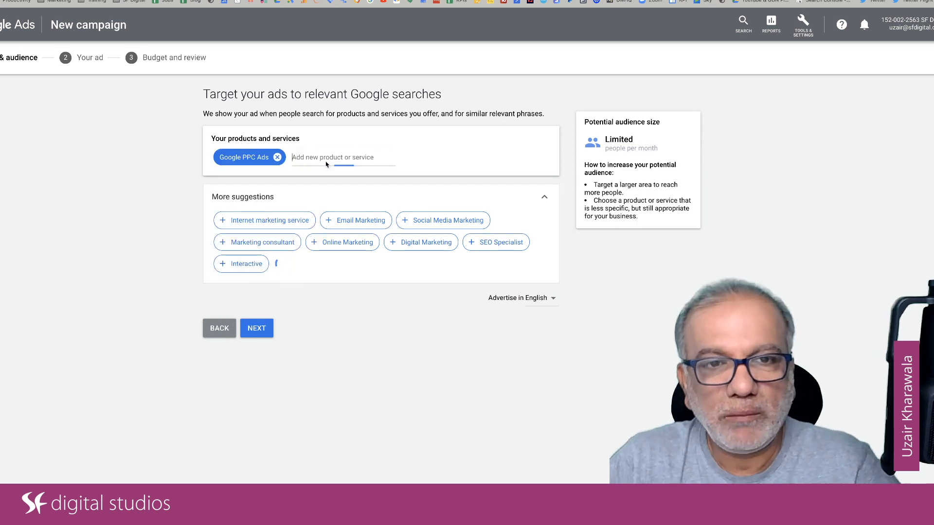
{"action": "type", "text": "google"}
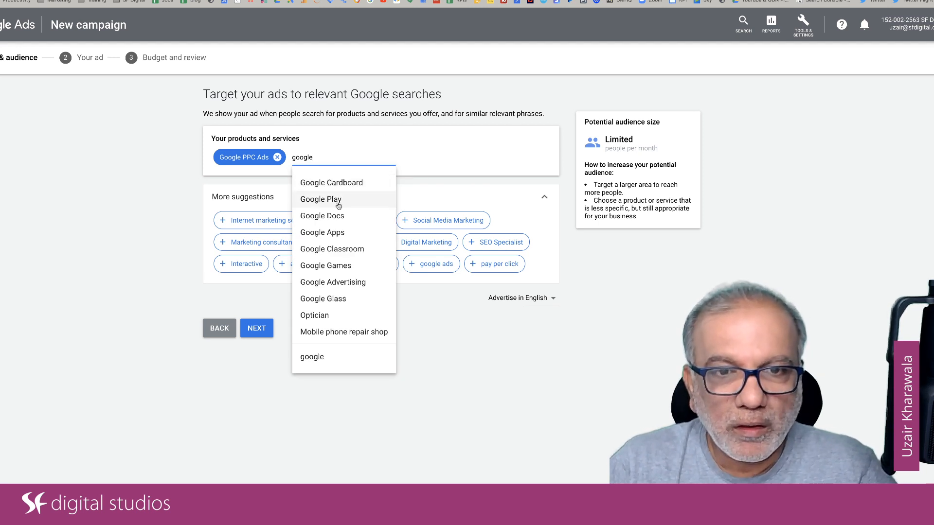
{"action": "type", "text": " ads"}
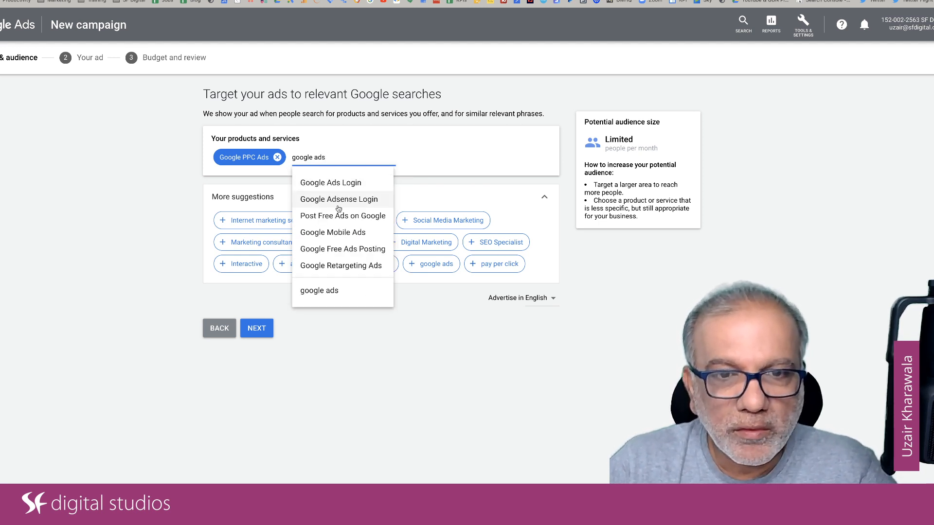
{"action": "left_click", "coordinate": [335, 230]}
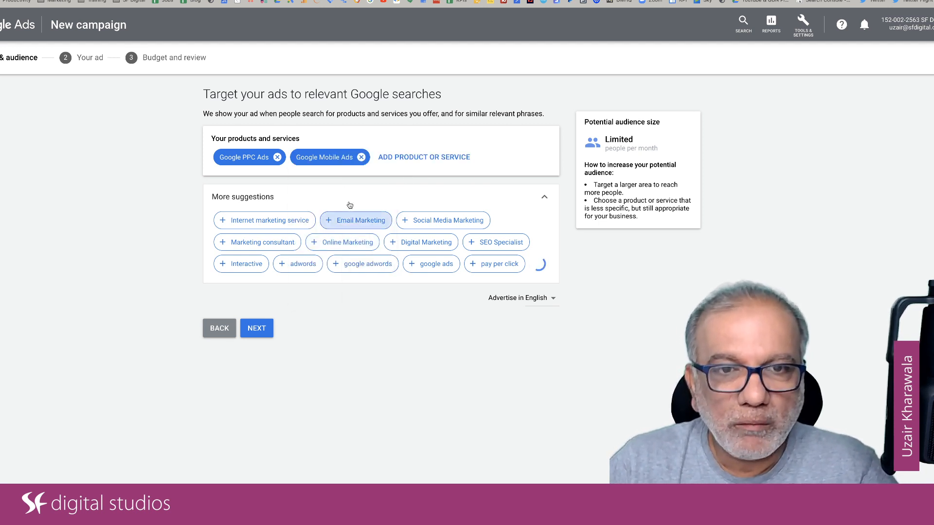
{"action": "left_click", "coordinate": [407, 168]}
{"action": "type", "text": "google ads"}
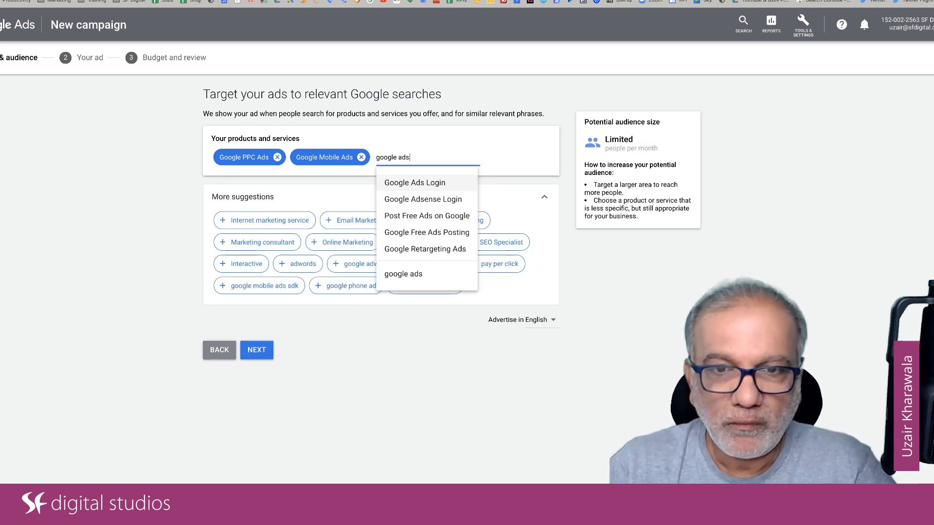
{"action": "left_click", "coordinate": [405, 249]}
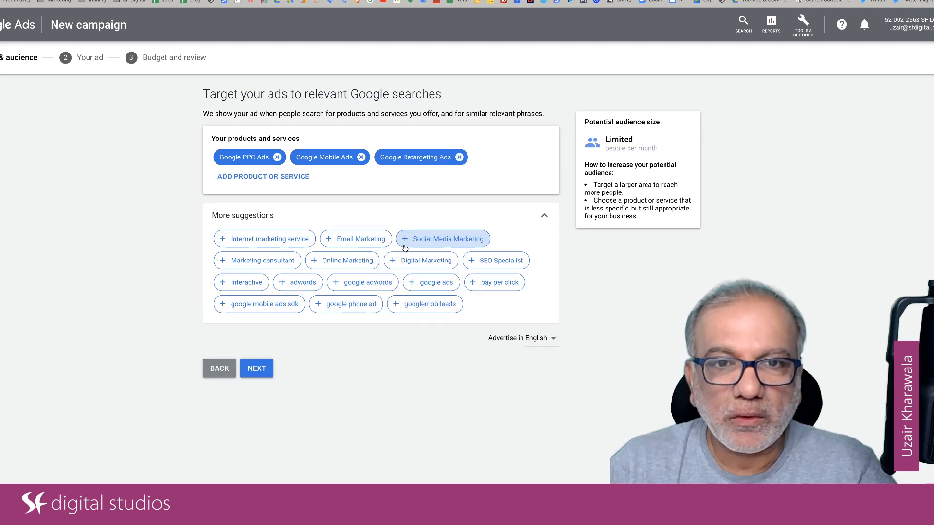
Add the suggested phrases adwords, googlemobileads and pay per click to the products and services
{"action": "left_click", "coordinate": [292, 286]}
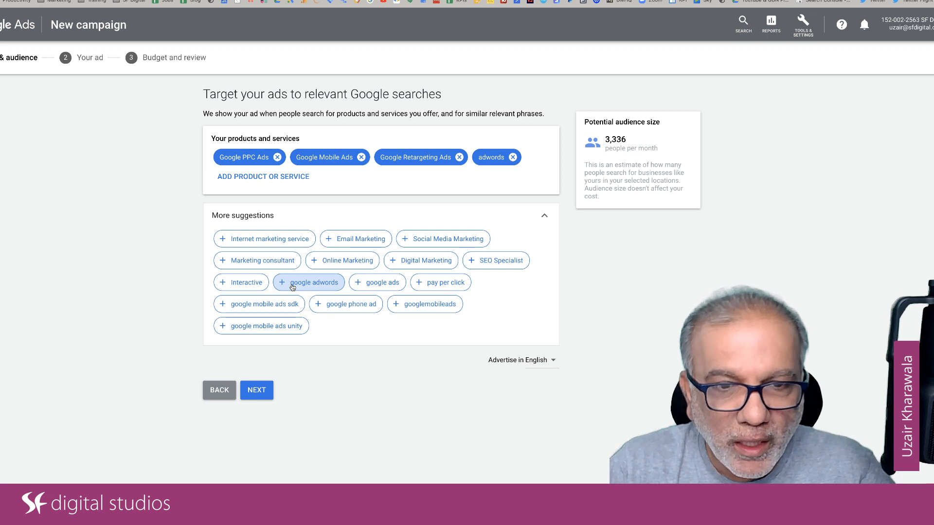
{"action": "left_click", "coordinate": [430, 304]}
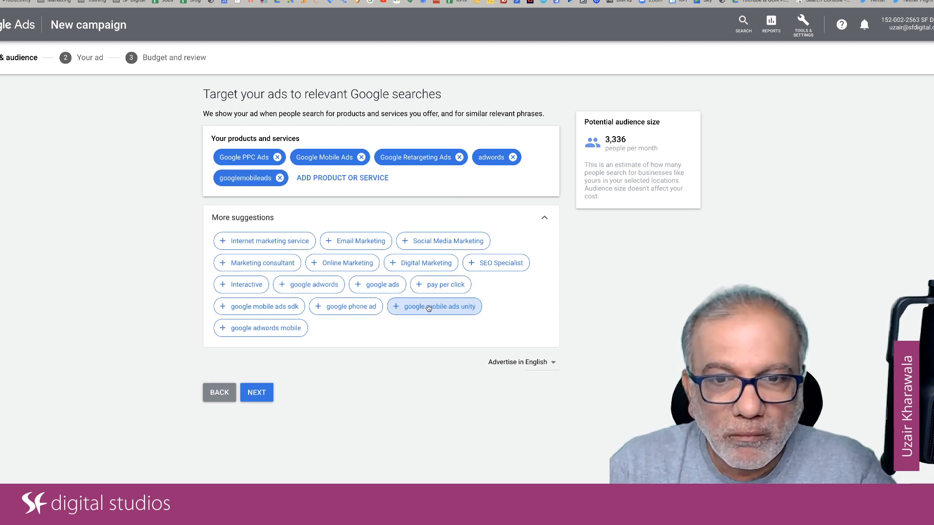
{"action": "left_click", "coordinate": [444, 284]}
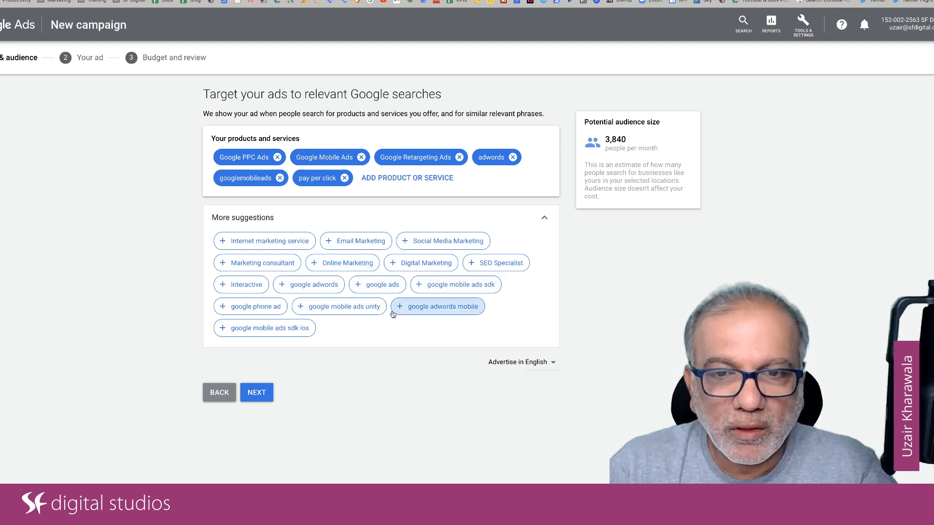
Add the suggested phrases google adwords and google adwords mobile to the products and services and continue to writing the ad
{"action": "left_click", "coordinate": [305, 289]}
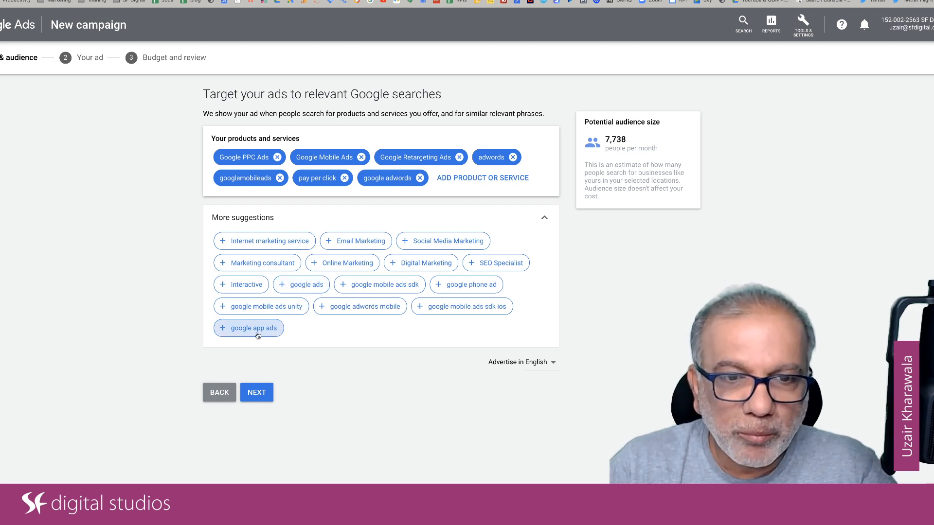
{"action": "left_click", "coordinate": [374, 307]}
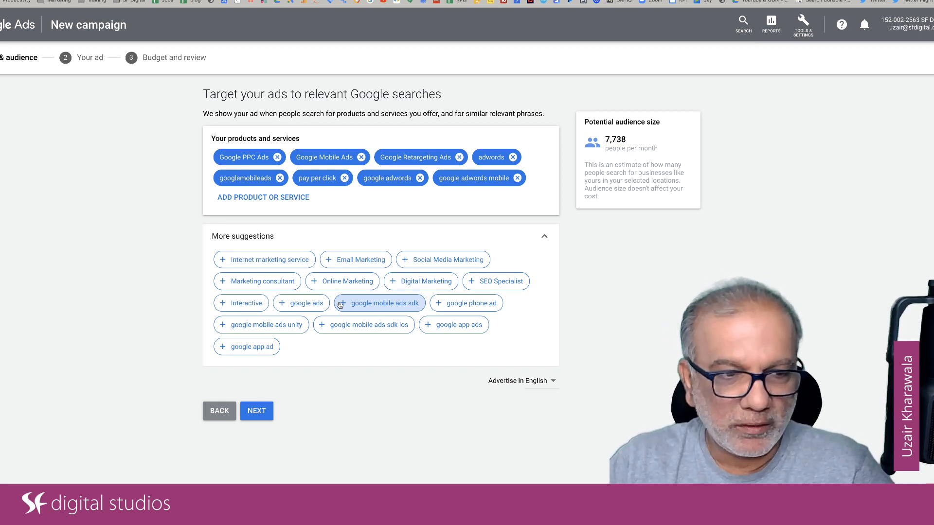
{"action": "left_click", "coordinate": [258, 411]}
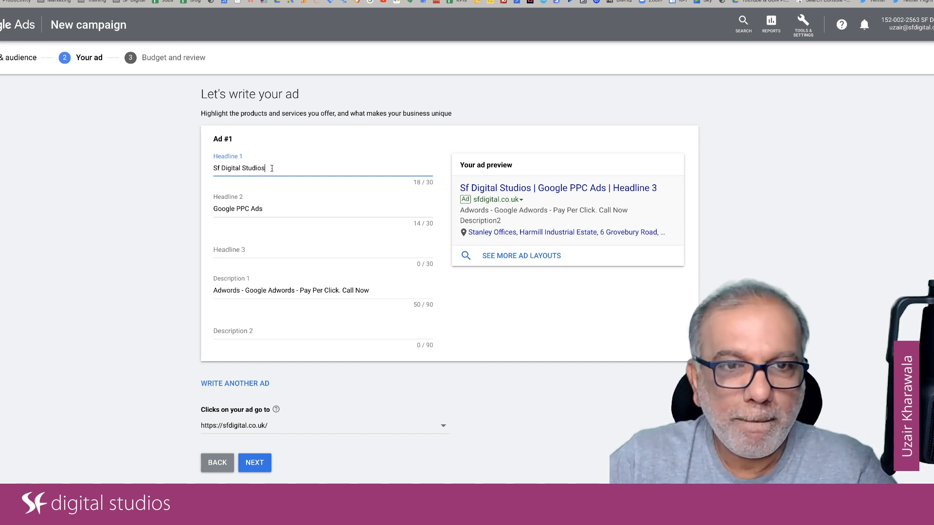
Replace the ad's Headline 1 with "Get Your Google Ads Profitable"
{"action": "left_click_drag", "start_coordinate": [272, 168], "coordinate": [217, 165]}
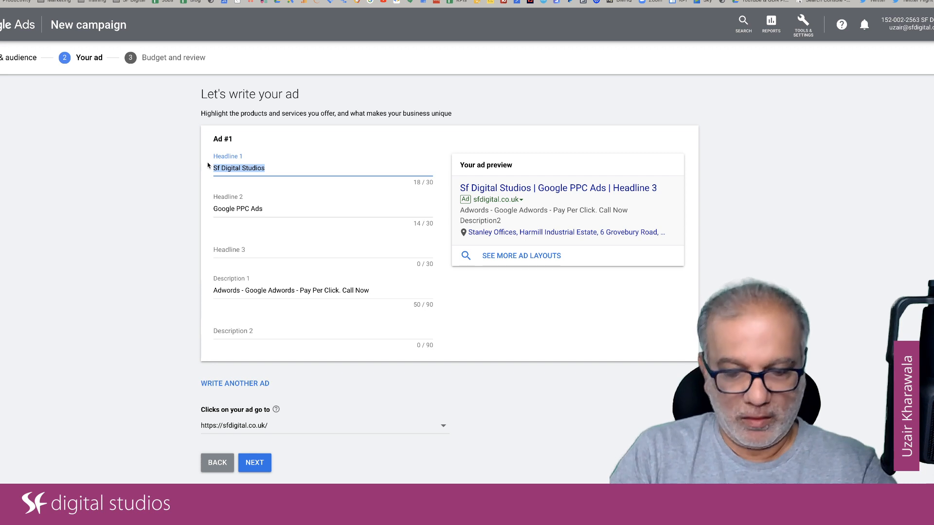
{"action": "type", "text": "Goo"}
{"action": "key", "text": "BackSpace"}
{"action": "key", "text": "BackSpace"}
{"action": "key", "text": "BackSpace"}
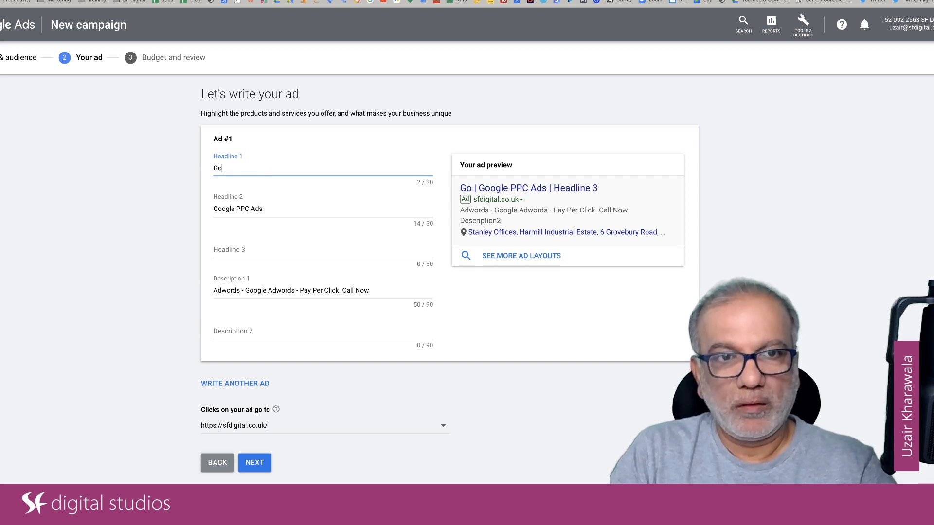
{"action": "type", "text": "Get"}
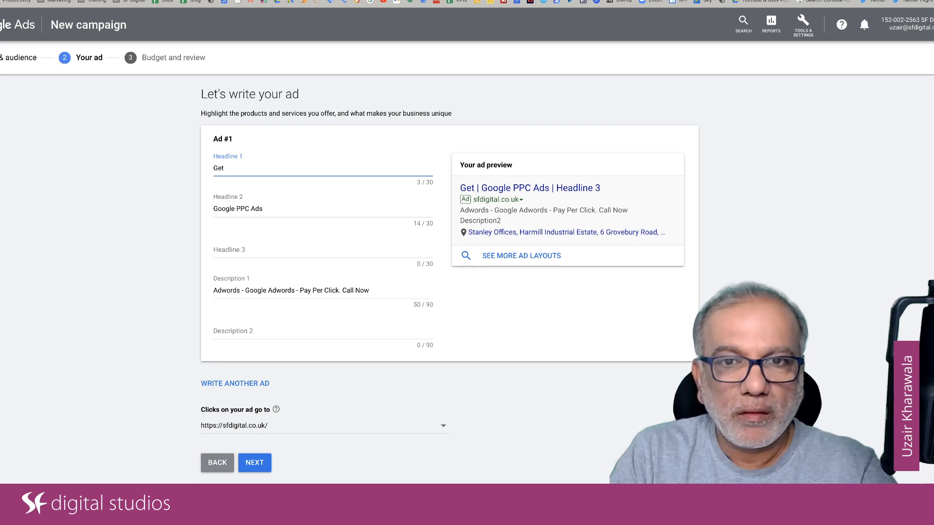
{"action": "type", "text": "Your Googl"}
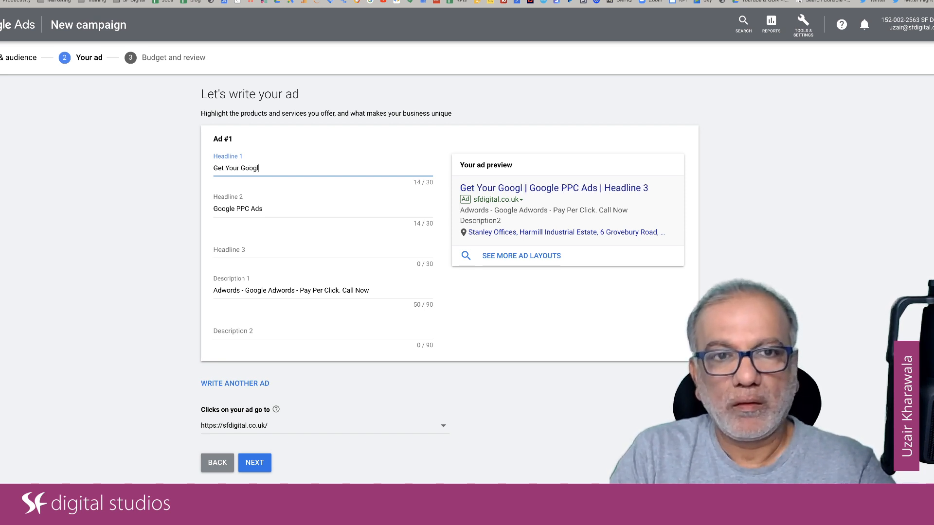
{"action": "type", "text": "e Ads Prof"}
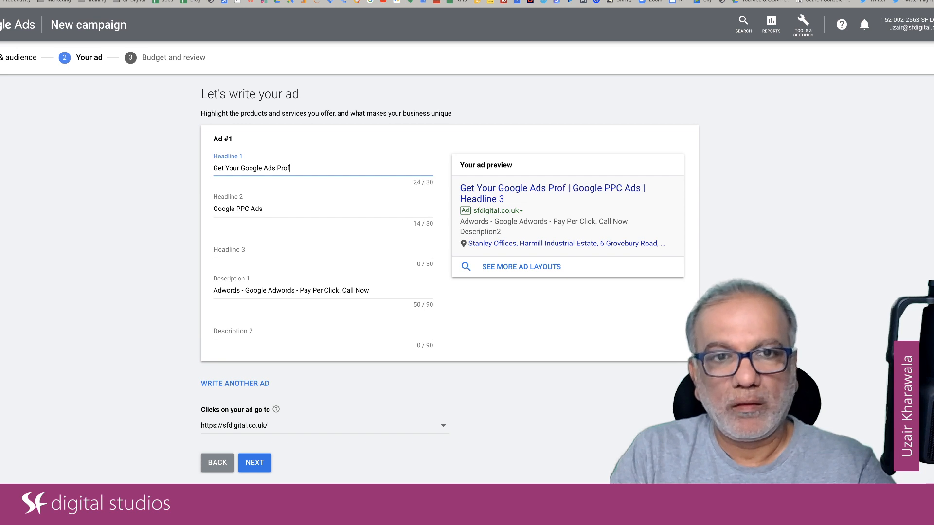
{"action": "type", "text": "itable"}
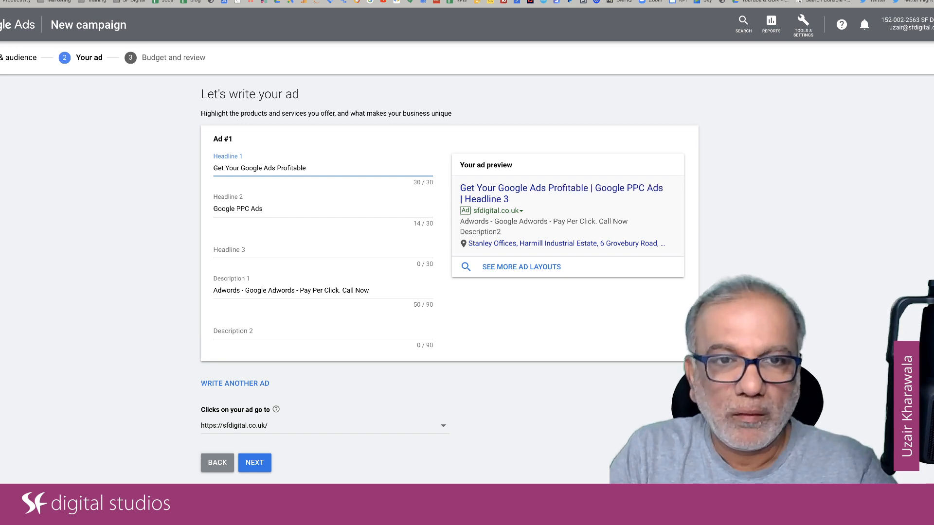
Replace the ad's Headline 2 with "Take The Challenge?"
{"action": "key", "text": "Tab"}
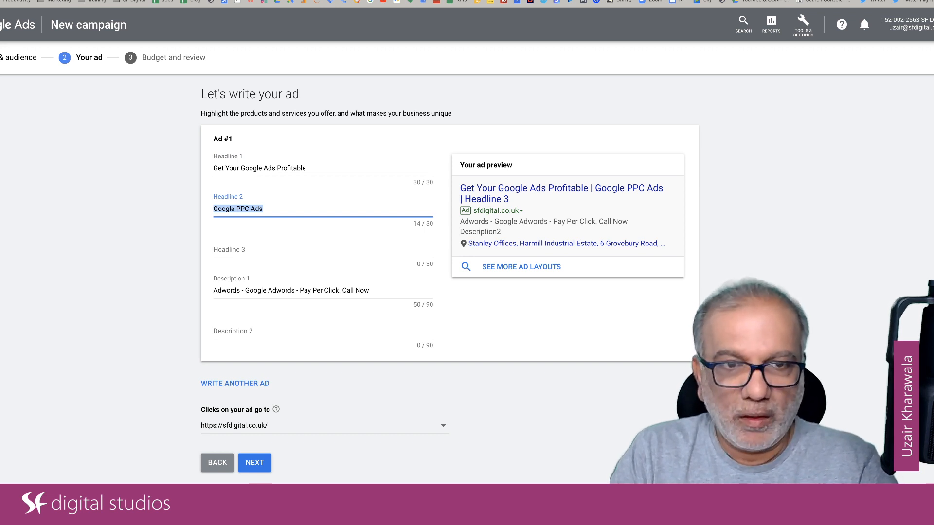
{"action": "type", "text": "T"}
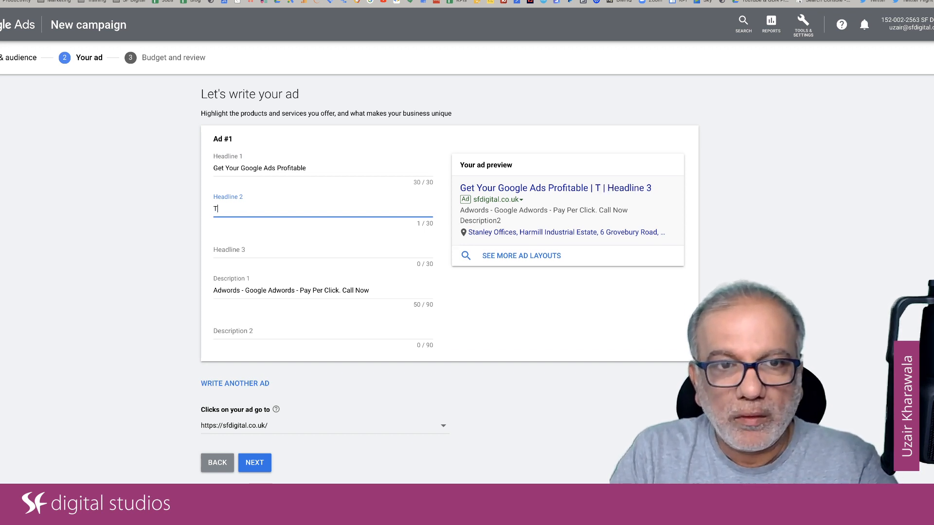
{"action": "type", "text": "ake The Goo"}
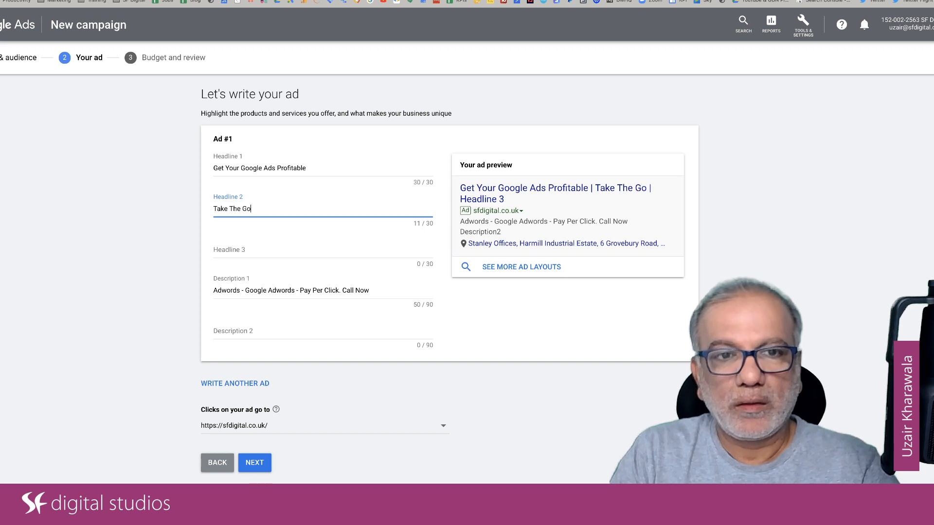
{"action": "key", "text": "BackSpace"}
{"action": "key", "text": "BackSpace"}
{"action": "key", "text": "BackSpace"}
{"action": "key", "text": "BackSpace"}
{"action": "type", "text": "Cha"}
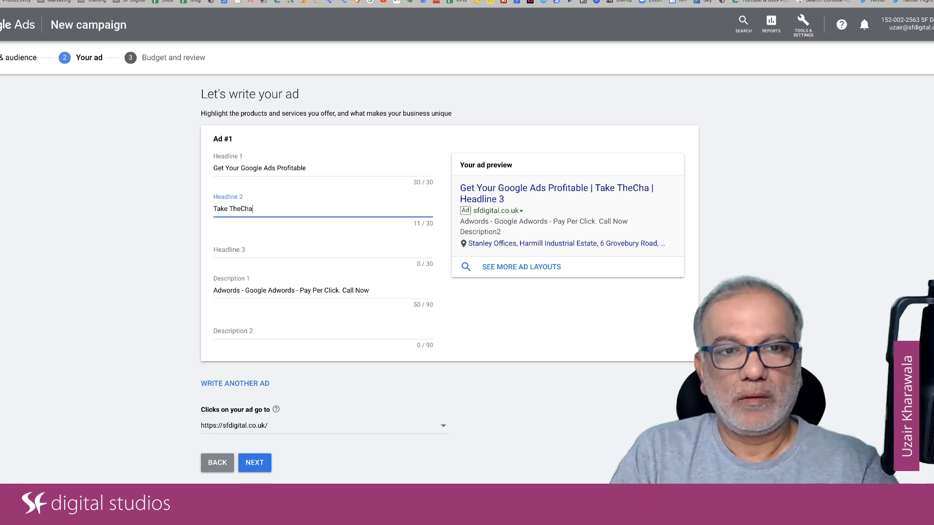
{"action": "key", "text": "BackSpace"}
{"action": "key", "text": "BackSpace"}
{"action": "key", "text": "BackSpace"}
{"action": "type", "text": "Challe"}
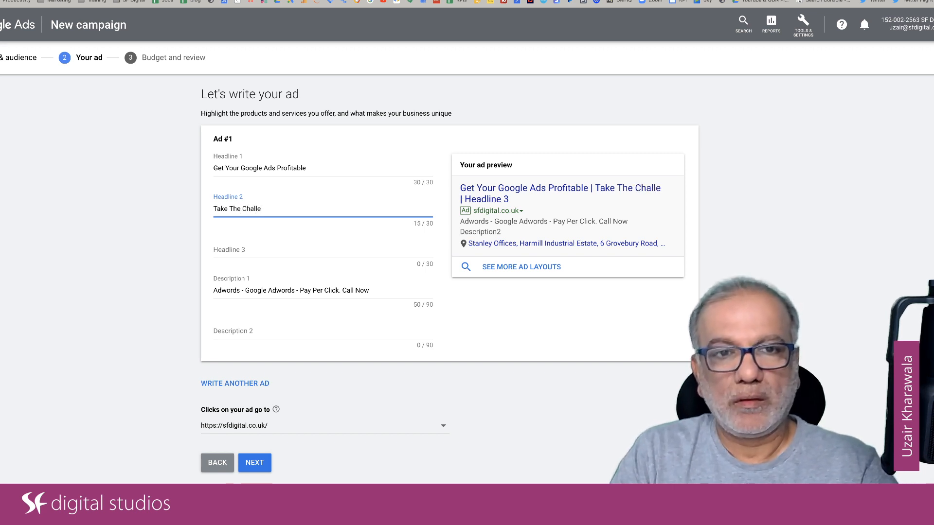
{"action": "type", "text": "nge?"}
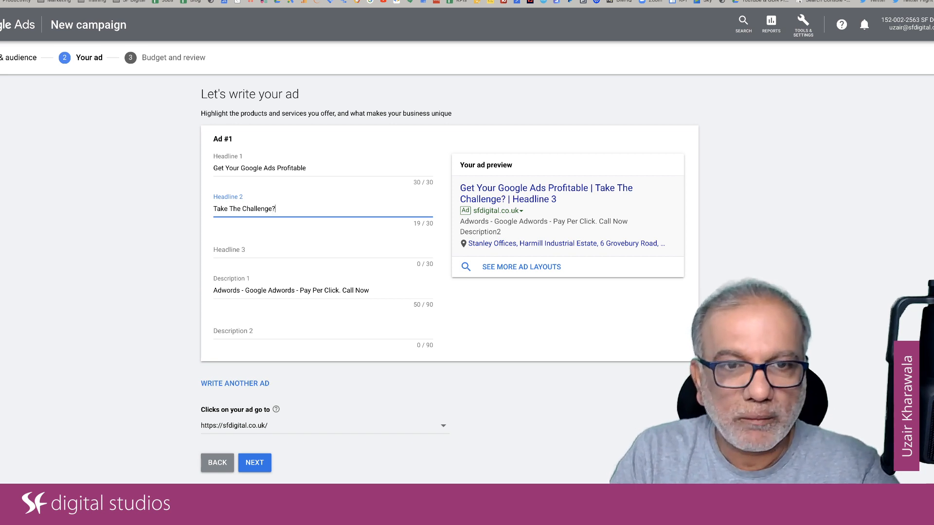
Enter "Improve Your Campaign." as the ad's Headline 3
{"action": "key", "text": "Tab"}
{"action": "type", "text": "Improve Your "}
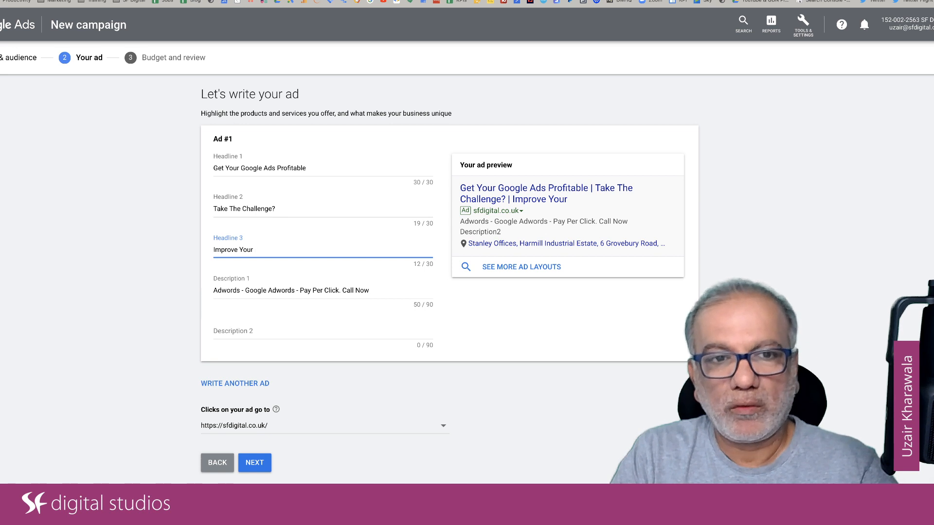
{"action": "type", "text": "Cmap"}
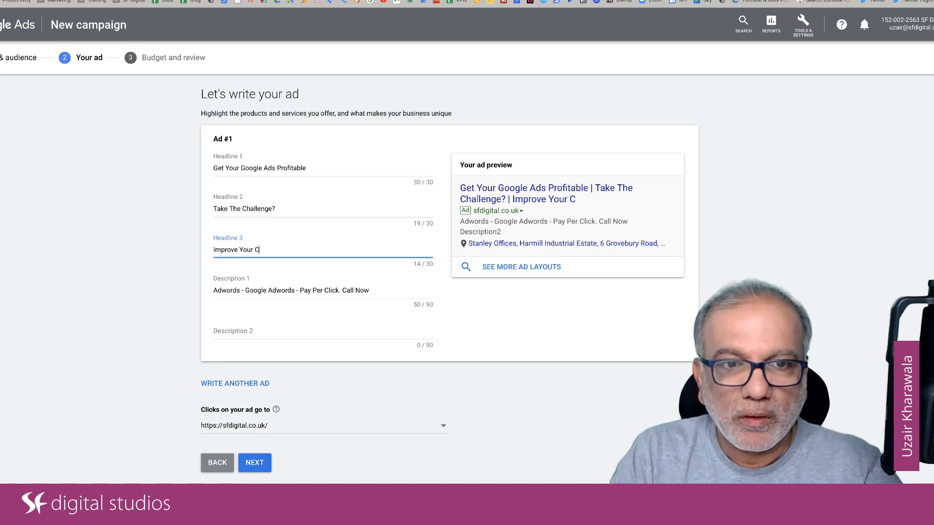
{"action": "key", "text": "BackSpace"}
{"action": "key", "text": "BackSpace"}
{"action": "type", "text": "c"}
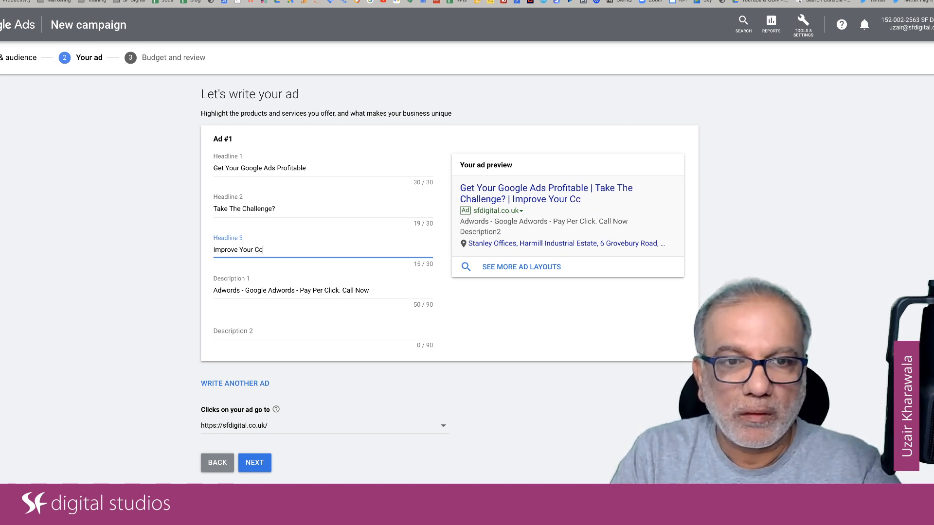
{"action": "key", "text": "BackSpace"}
{"action": "type", "text": "ampaign."}
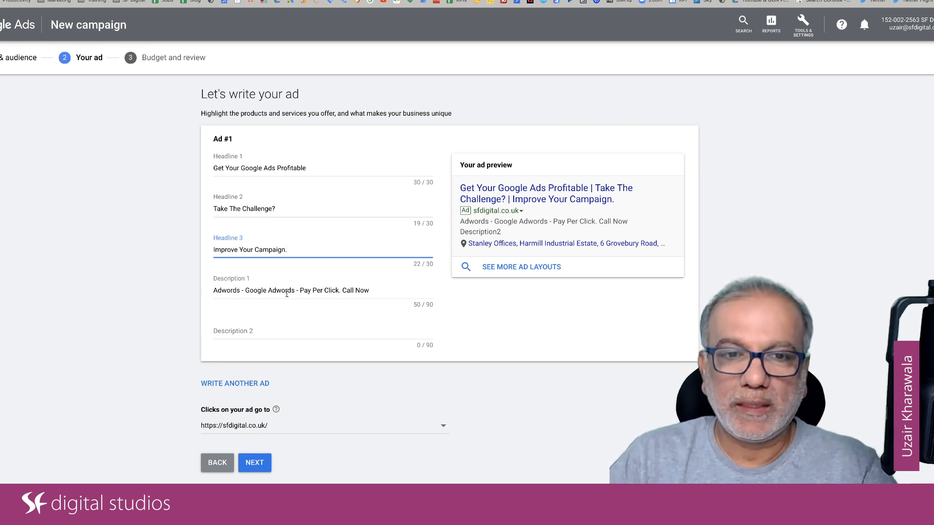
Copy the full text of Description 1 into Description 2 of the ad
{"action": "left_click_drag", "start_coordinate": [342, 290], "coordinate": [370, 287]}
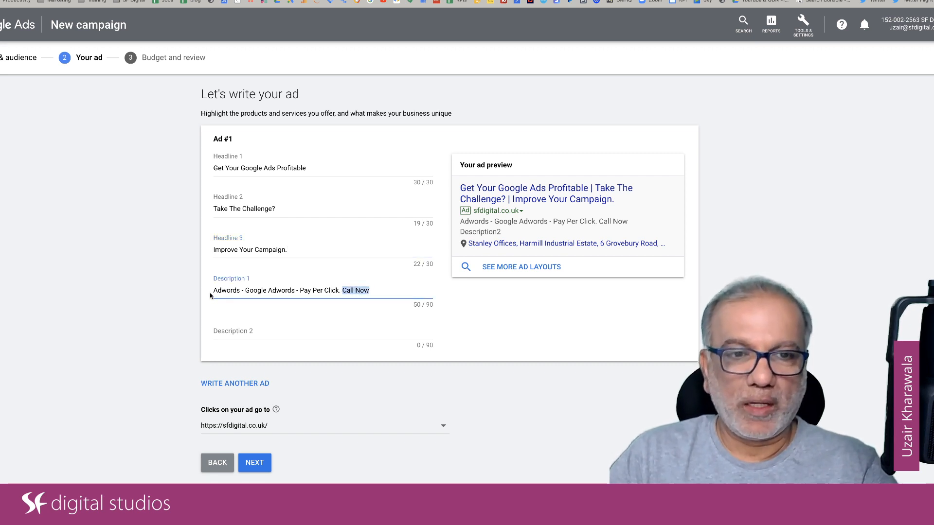
{"action": "left_click_drag", "start_coordinate": [212, 290], "coordinate": [372, 287]}
{"action": "key", "text": "ctrl+c"}
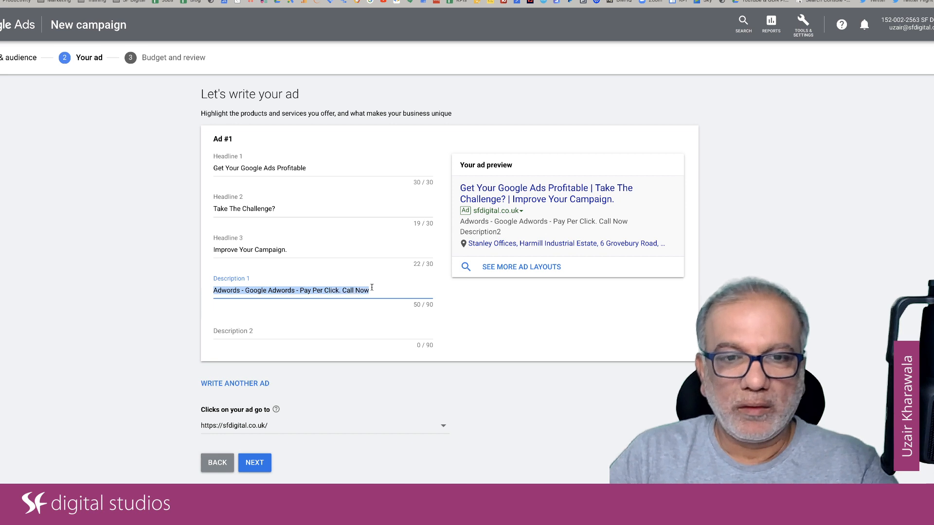
{"action": "left_click", "coordinate": [352, 333]}
{"action": "key", "text": "ctrl+v"}
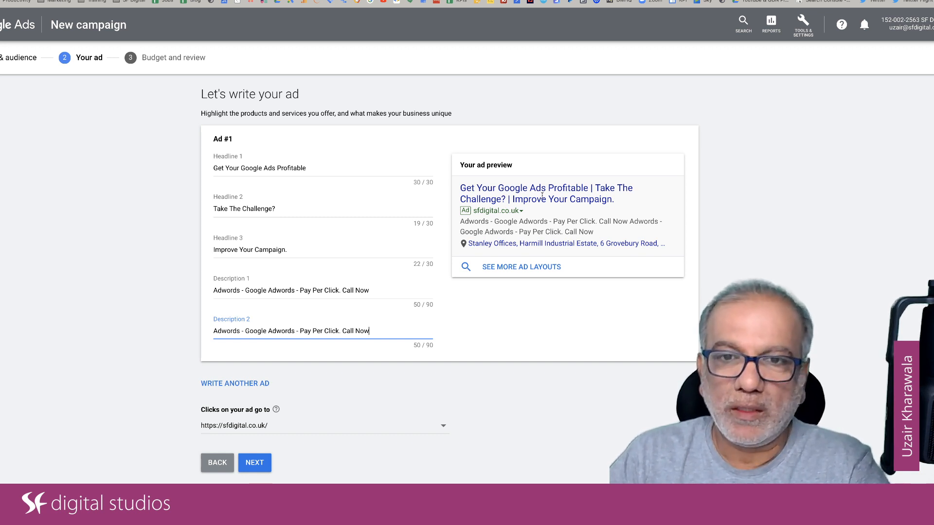
Preview the ad's layouts for Google Search, Google Maps and Google Partner Sites, then close the preview
{"action": "left_click", "coordinate": [515, 269]}
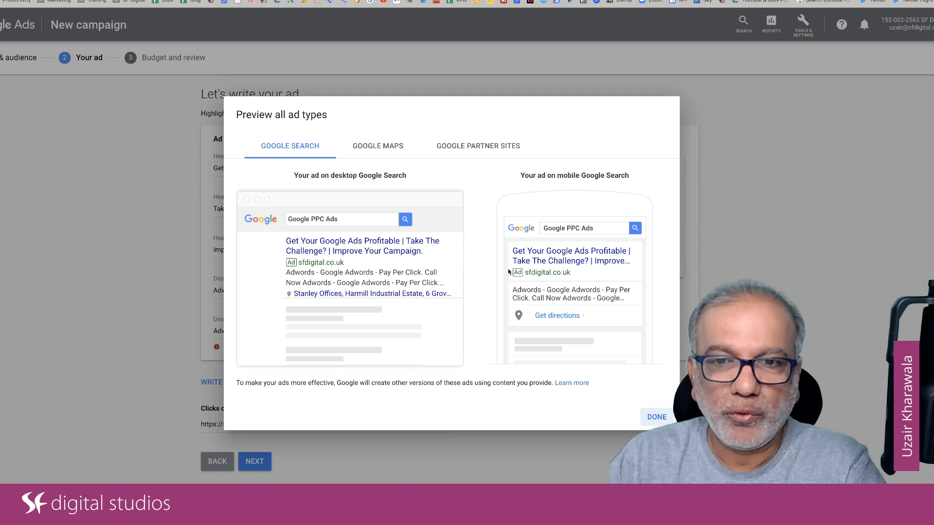
{"action": "left_click", "coordinate": [391, 151]}
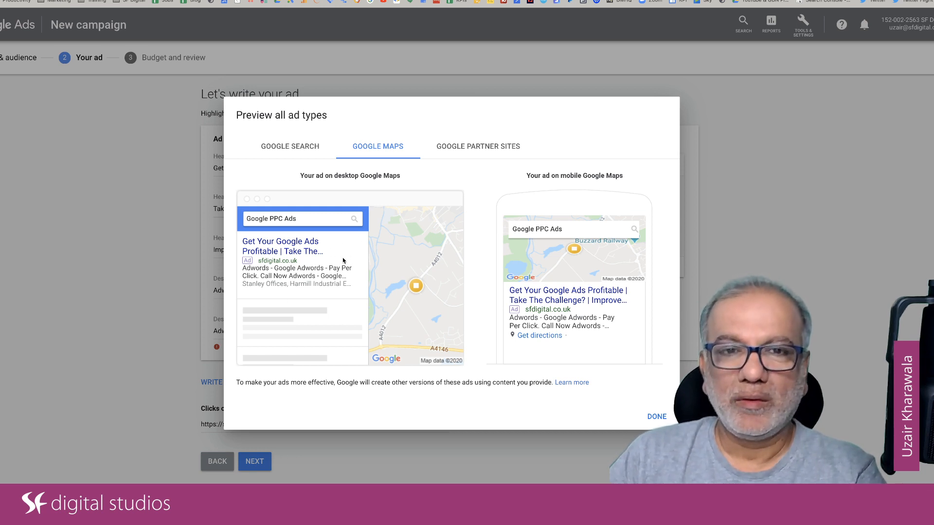
{"action": "left_click", "coordinate": [499, 152]}
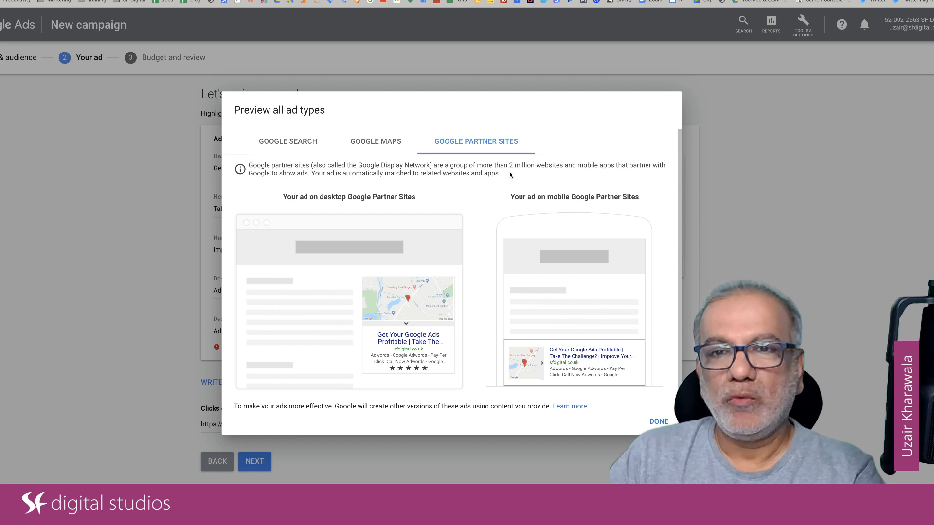
{"action": "left_click_drag", "start_coordinate": [509, 165], "coordinate": [607, 164]}
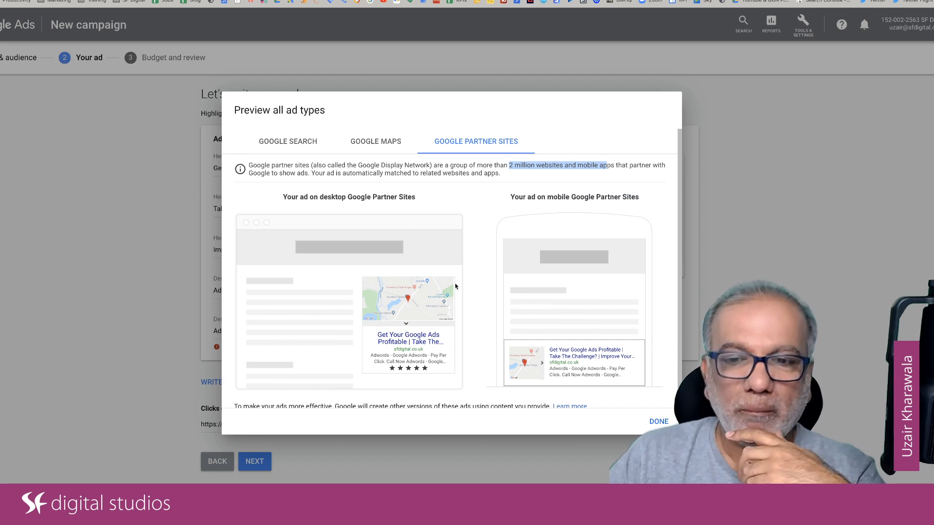
{"action": "scroll", "coordinate": [533, 326], "scroll_direction": "down", "scroll_amount": 1}
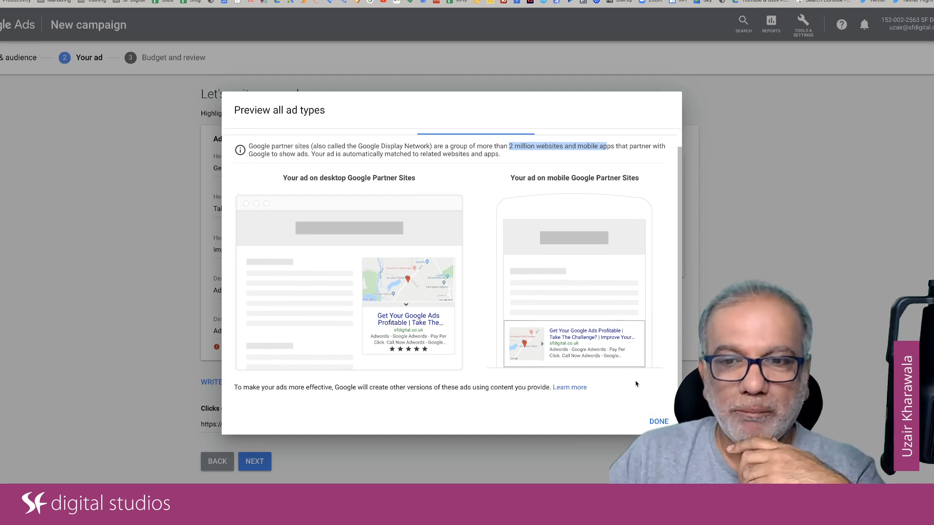
{"action": "left_click", "coordinate": [657, 422]}
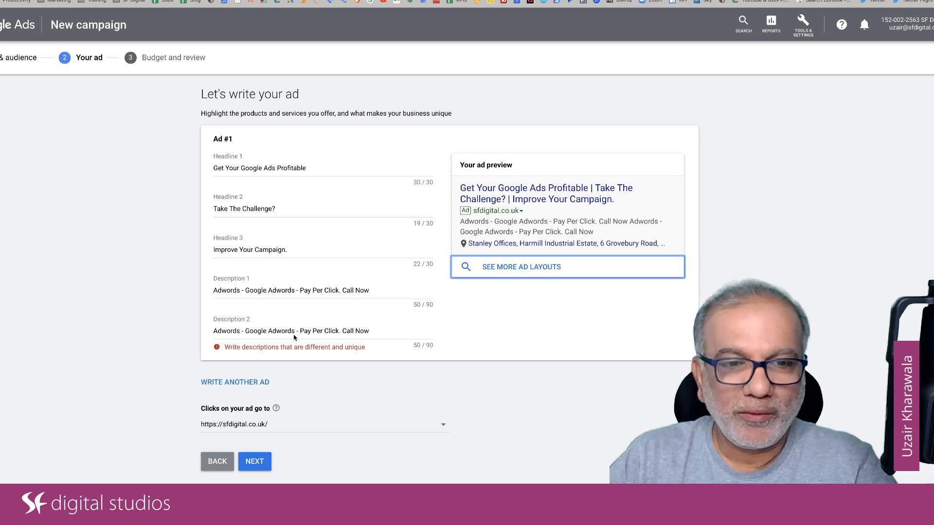
Change Description 2 to "Adwords 333 - Google Adwords - Pay Per Click. Call Now" and continue to the phone call settings
{"action": "left_click", "coordinate": [241, 332]}
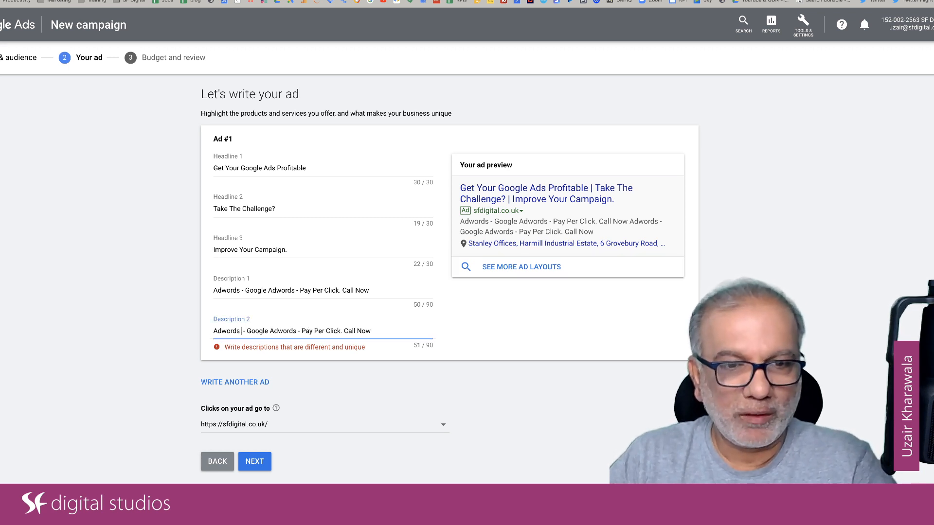
{"action": "type", "text": "333"}
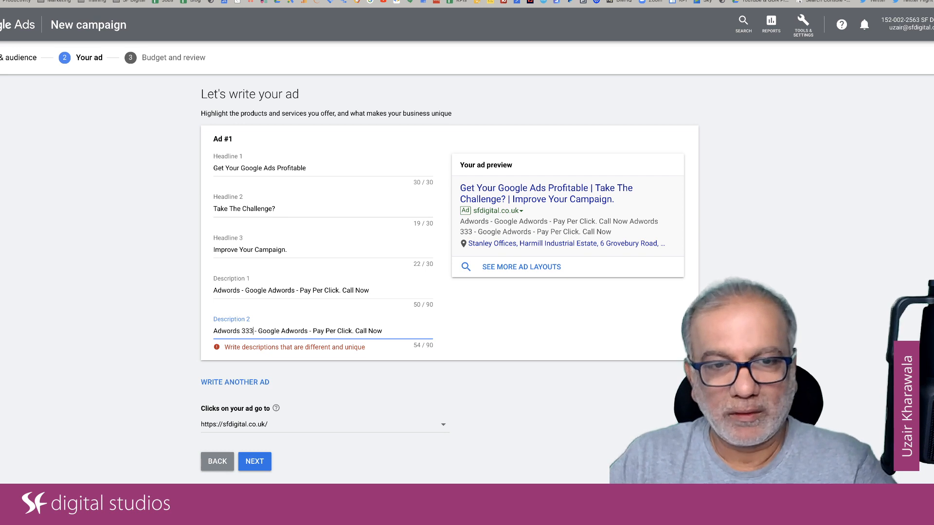
{"action": "key", "text": "Tab"}
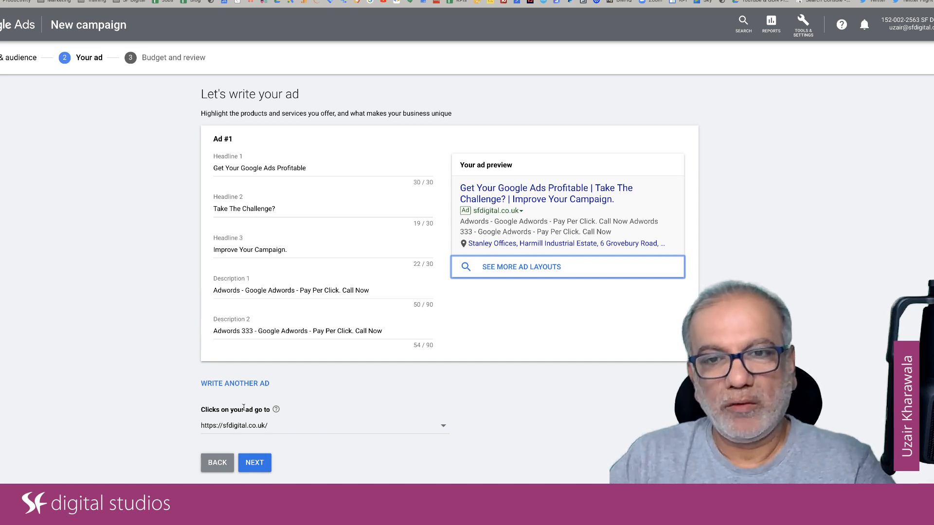
{"action": "left_click", "coordinate": [255, 462]}
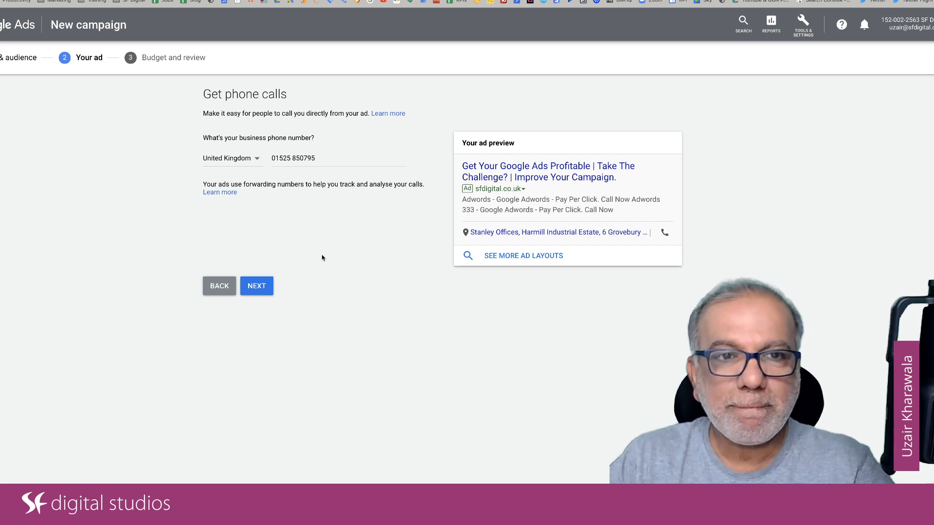
Accept the business phone number for the ad's calls and continue to the budget settings
{"action": "left_click", "coordinate": [270, 283]}
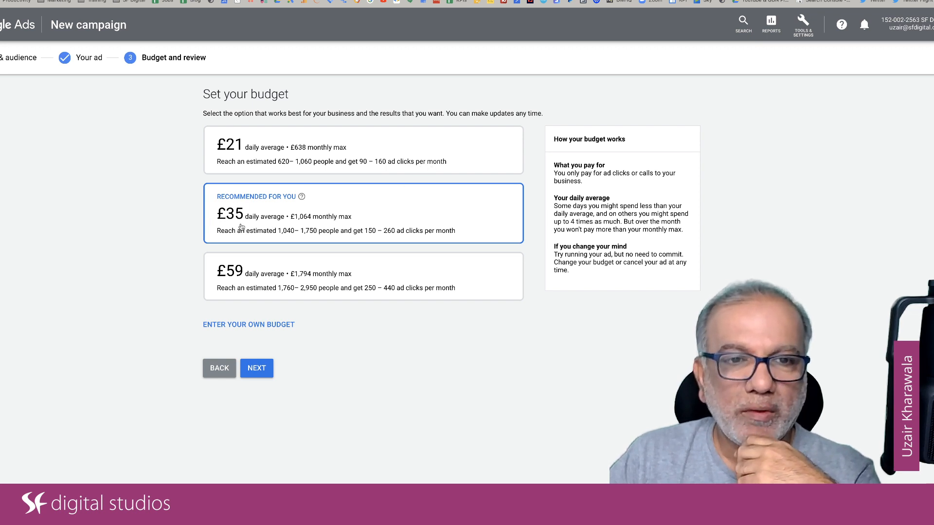
{"action": "left_click", "coordinate": [233, 327]}
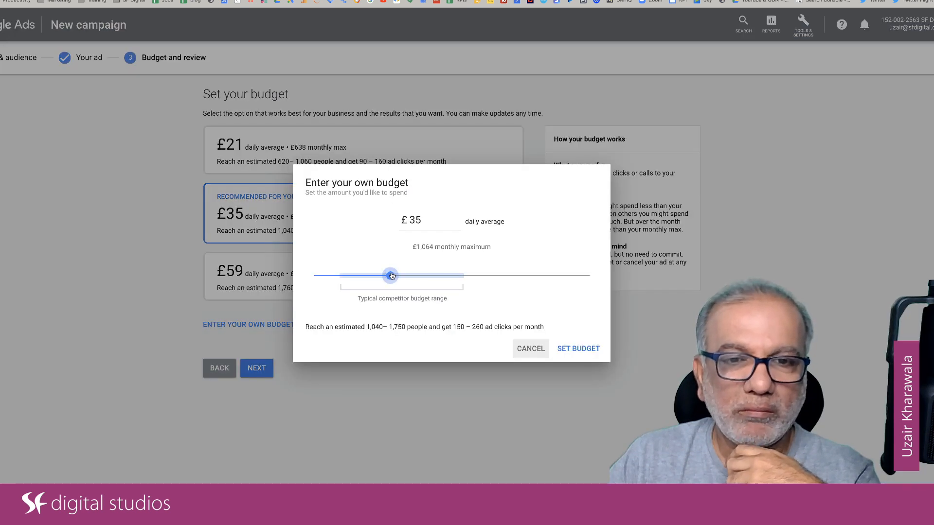
{"action": "left_click_drag", "start_coordinate": [392, 276], "coordinate": [367, 277]}
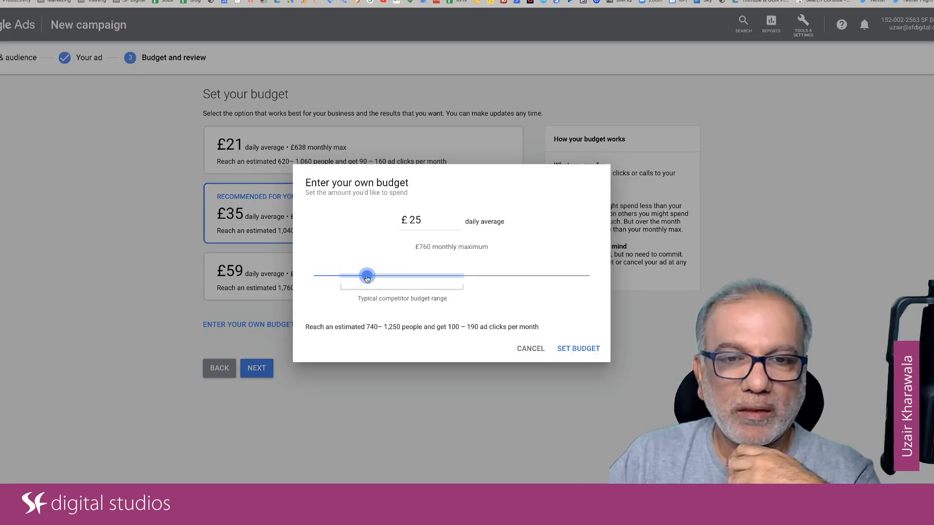
{"action": "left_click", "coordinate": [532, 348]}
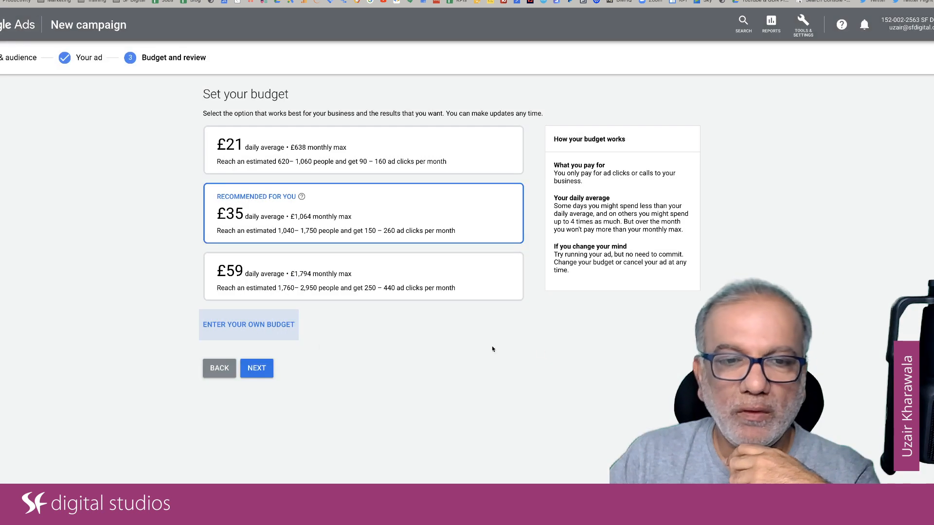
Keep the recommended £35 daily average budget and rename the campaign as "Google Ads Smart Campaign"
{"action": "left_click", "coordinate": [255, 370]}
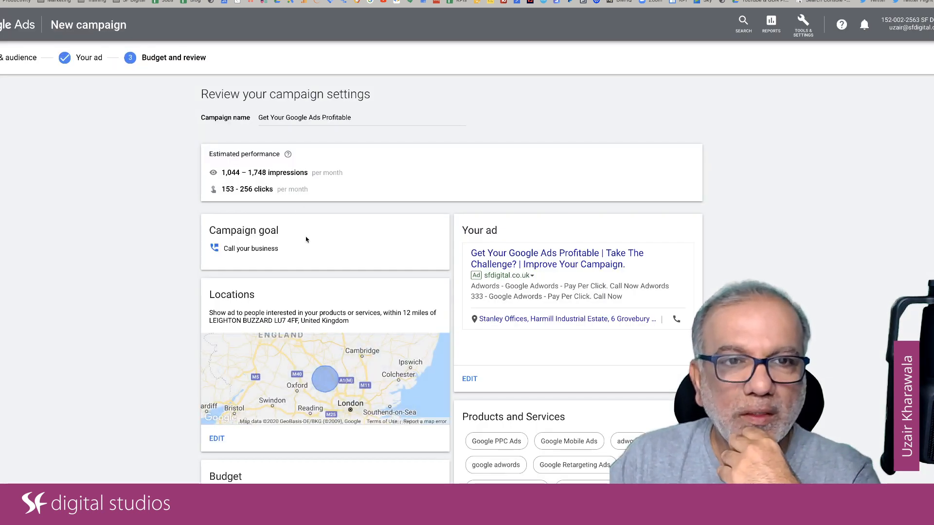
{"action": "triple_click", "coordinate": [344, 118]}
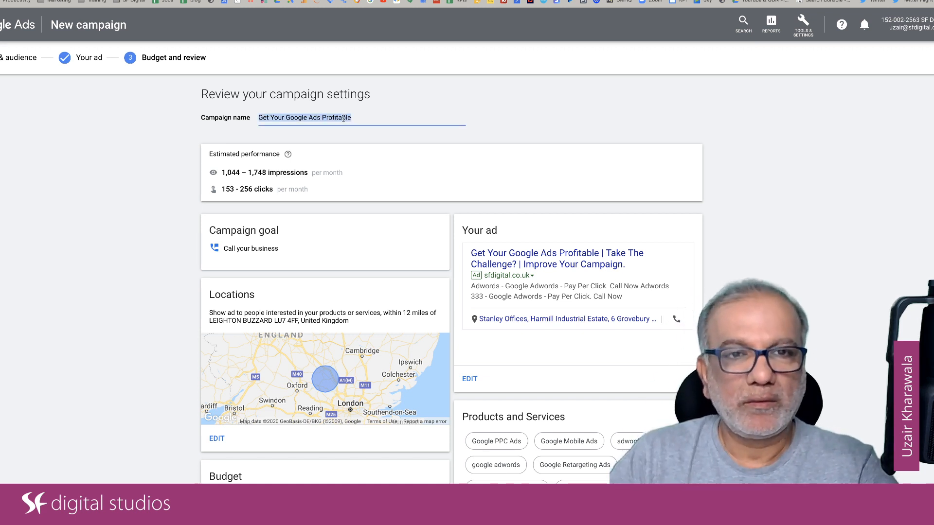
{"action": "type", "text": "Google"}
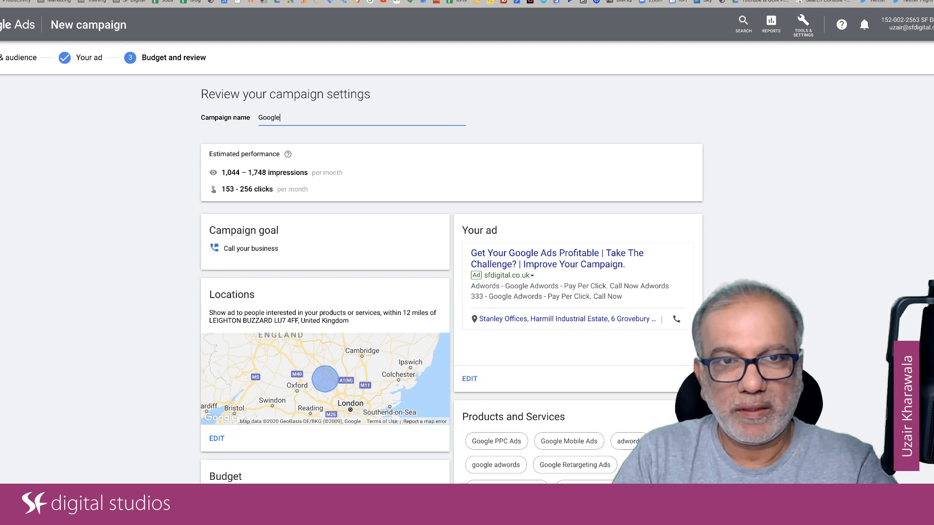
{"action": "type", "text": " Ads Smart Cm"}
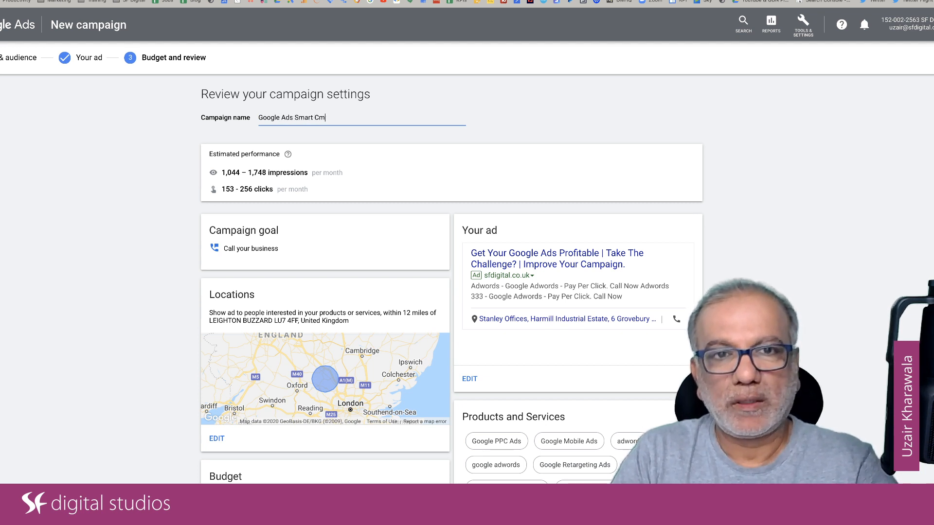
{"action": "key", "text": "BackSpace"}
{"action": "type", "text": "am"}
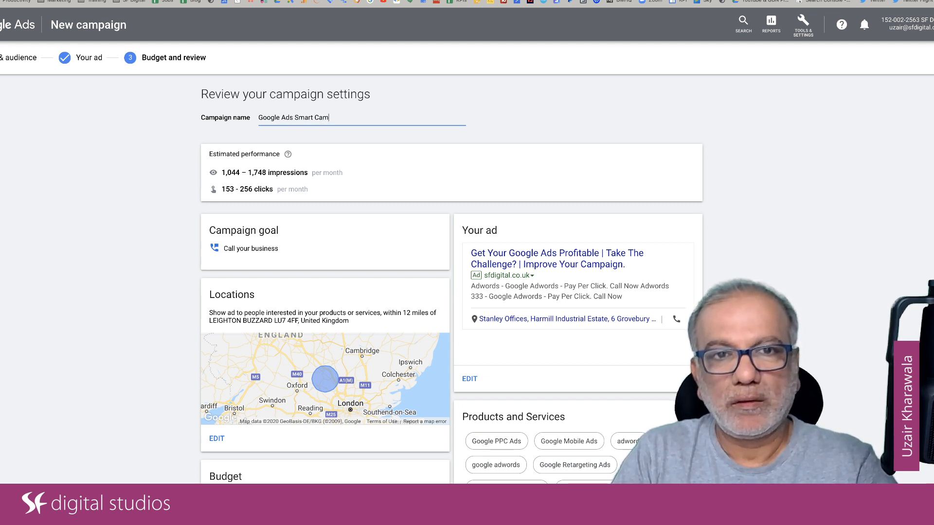
{"action": "type", "text": "paign"}
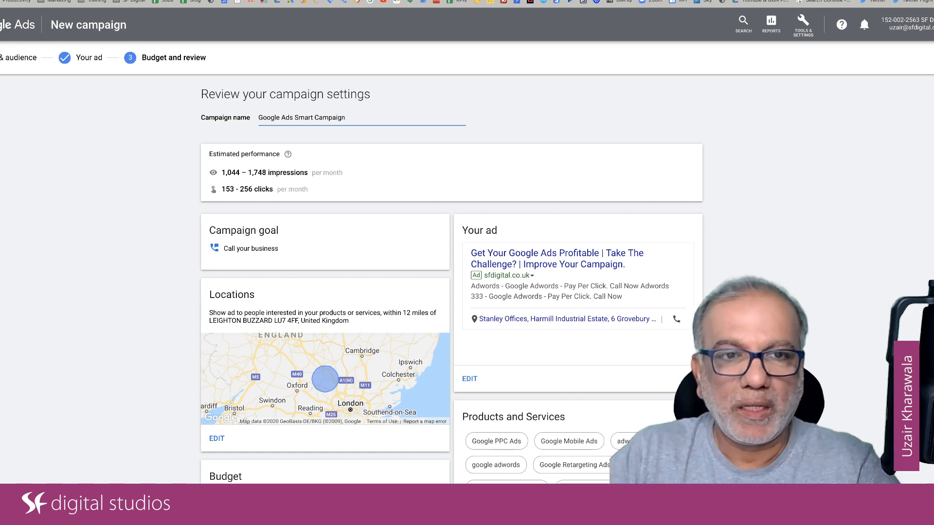
Review the campaign's ad, locations, budget, products and services and phone call settings, and submit the campaign
{"action": "scroll", "coordinate": [275, 247], "scroll_direction": "down", "scroll_amount": 1}
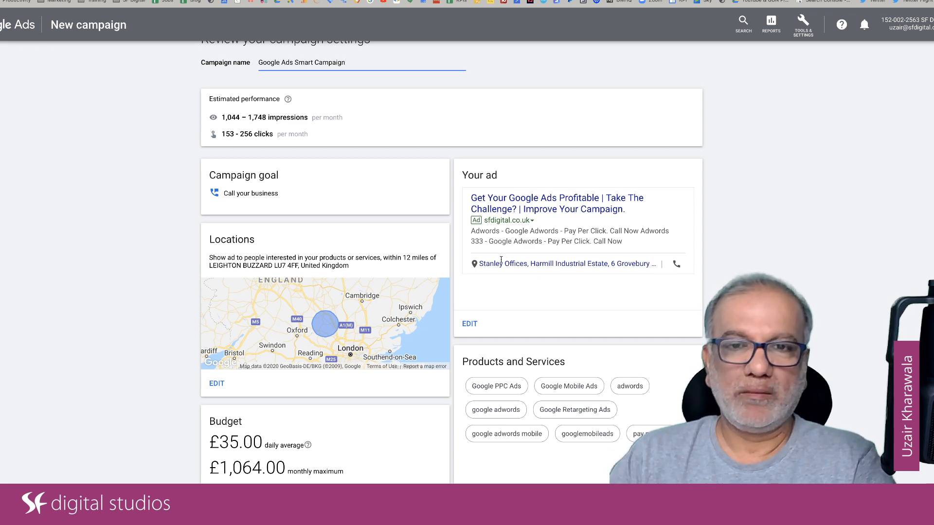
{"action": "scroll", "coordinate": [303, 386], "scroll_direction": "down", "scroll_amount": 3}
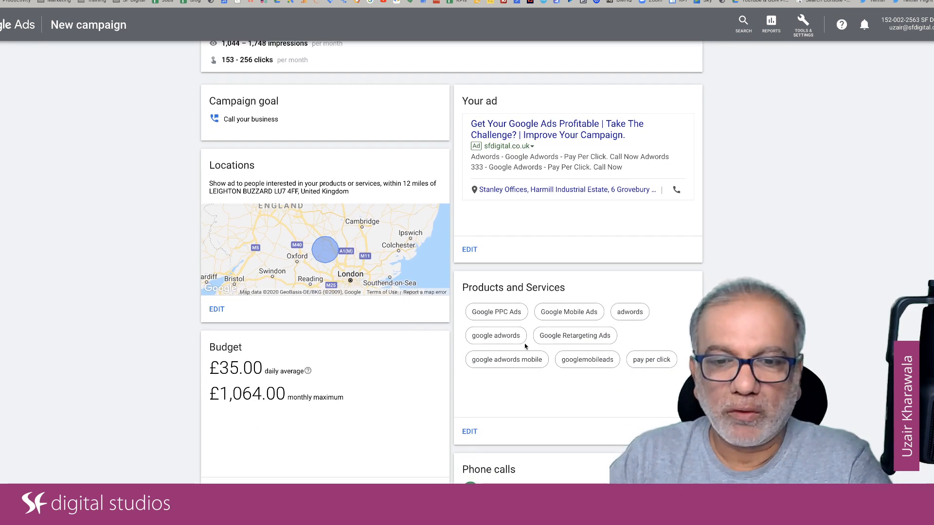
{"action": "scroll", "coordinate": [525, 346], "scroll_direction": "down", "scroll_amount": 1}
{"action": "scroll", "coordinate": [525, 346], "scroll_direction": "down", "scroll_amount": 5}
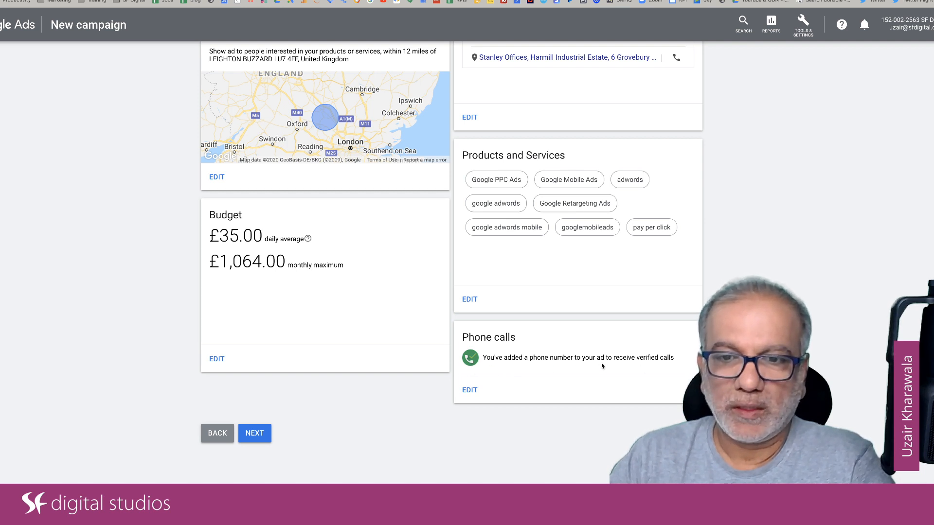
{"action": "left_click", "coordinate": [257, 430]}
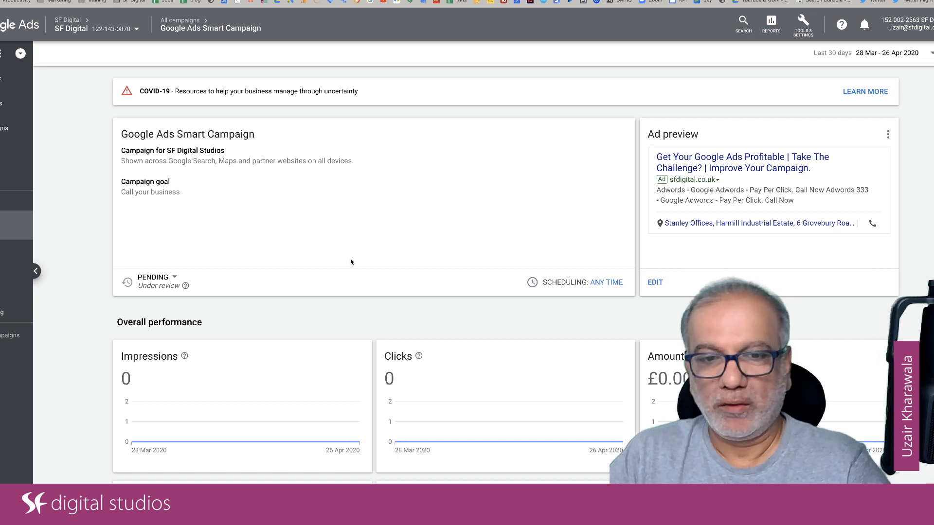
Examine the new campaign's overview, covering its overall performance, targeting, search phrases, budget, locations, business info and images
{"action": "scroll", "coordinate": [350, 262], "scroll_direction": "down", "scroll_amount": 2}
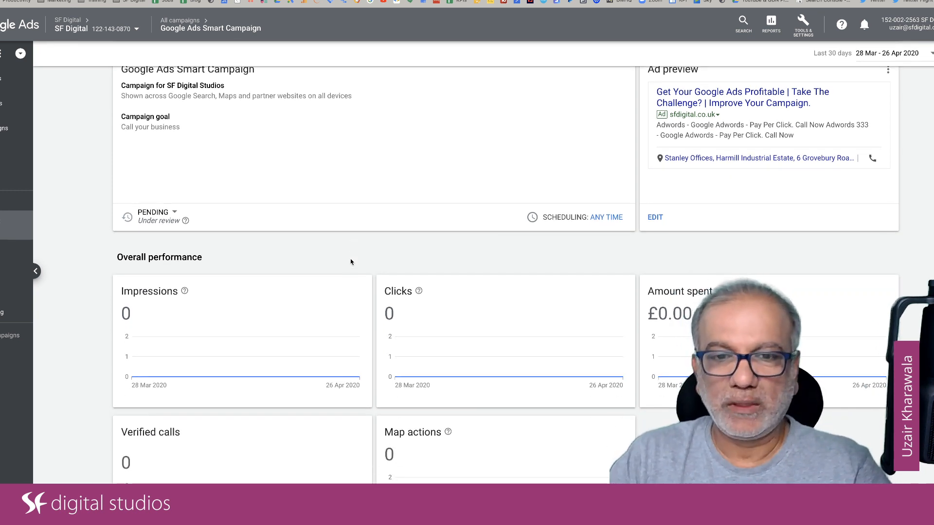
{"action": "scroll", "coordinate": [350, 262], "scroll_direction": "down", "scroll_amount": 2}
{"action": "scroll", "coordinate": [350, 262], "scroll_direction": "down", "scroll_amount": 3}
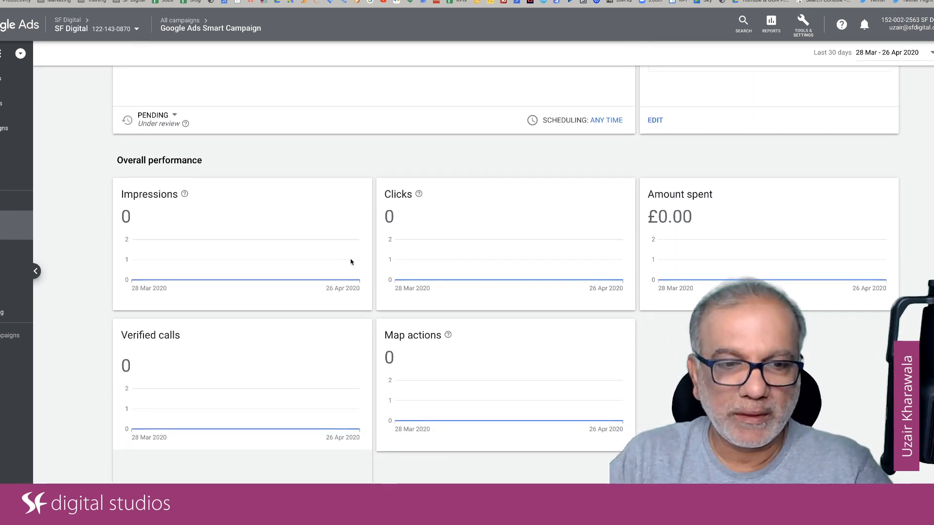
{"action": "scroll", "coordinate": [351, 262], "scroll_direction": "down", "scroll_amount": 2}
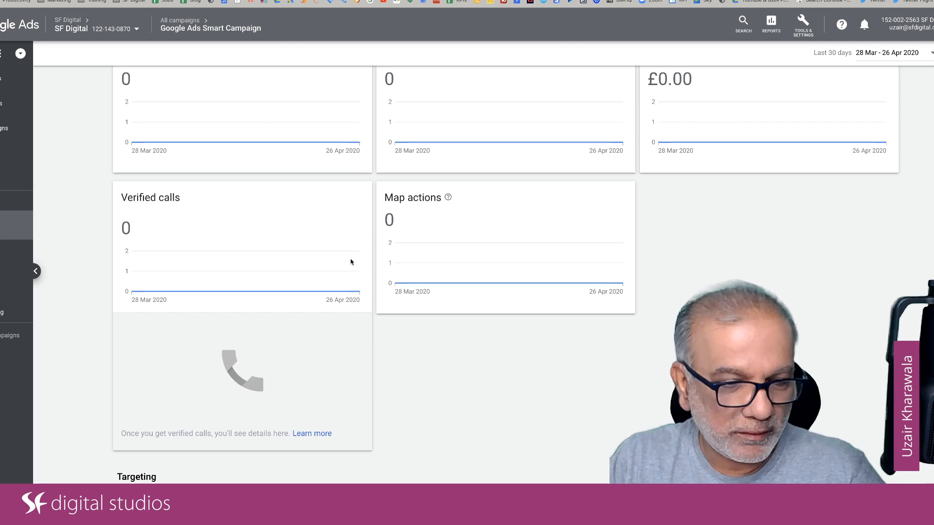
{"action": "scroll", "coordinate": [350, 262], "scroll_direction": "up", "scroll_amount": 1}
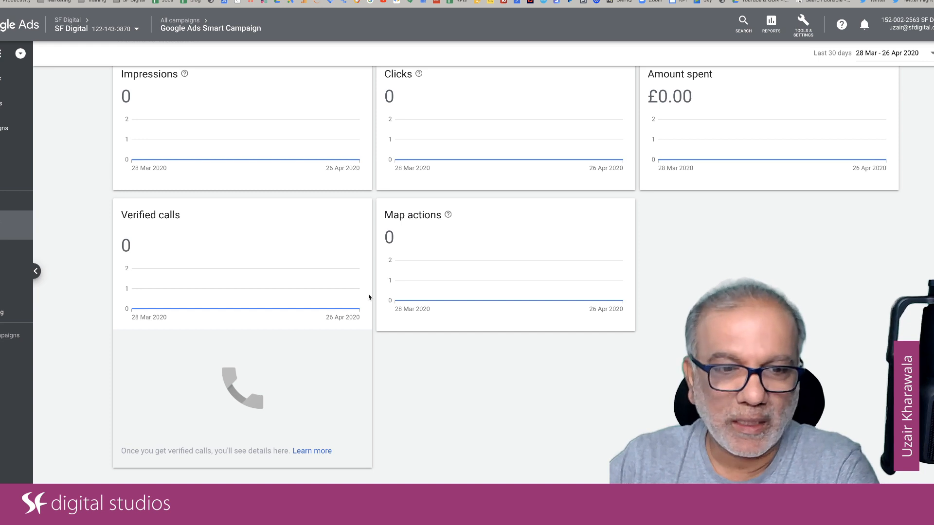
{"action": "scroll", "coordinate": [369, 297], "scroll_direction": "down", "scroll_amount": 5}
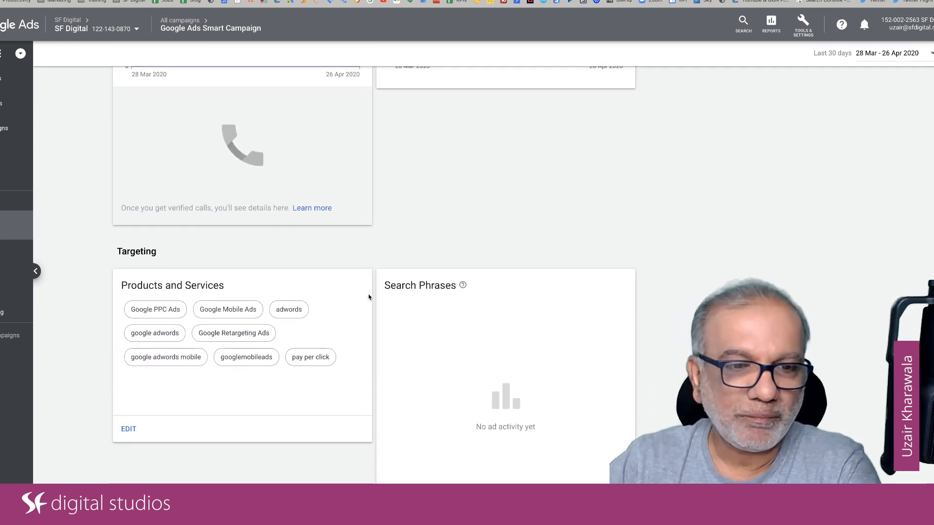
{"action": "scroll", "coordinate": [368, 296], "scroll_direction": "down", "scroll_amount": 3}
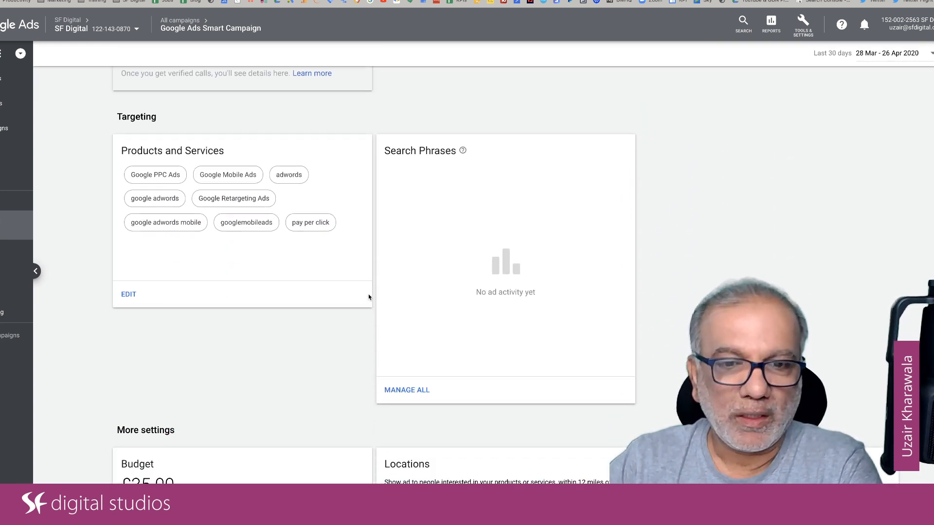
{"action": "scroll", "coordinate": [369, 297], "scroll_direction": "down", "scroll_amount": 4}
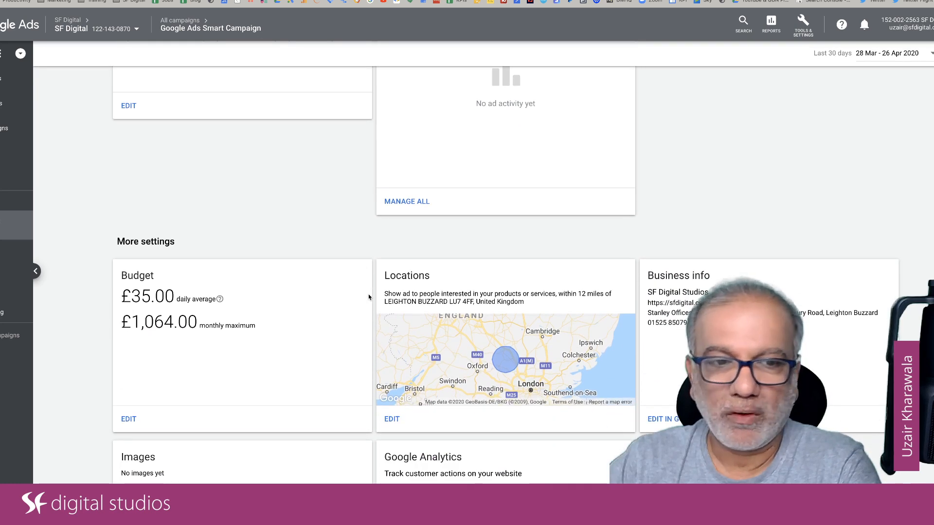
{"action": "scroll", "coordinate": [369, 297], "scroll_direction": "down", "scroll_amount": 2}
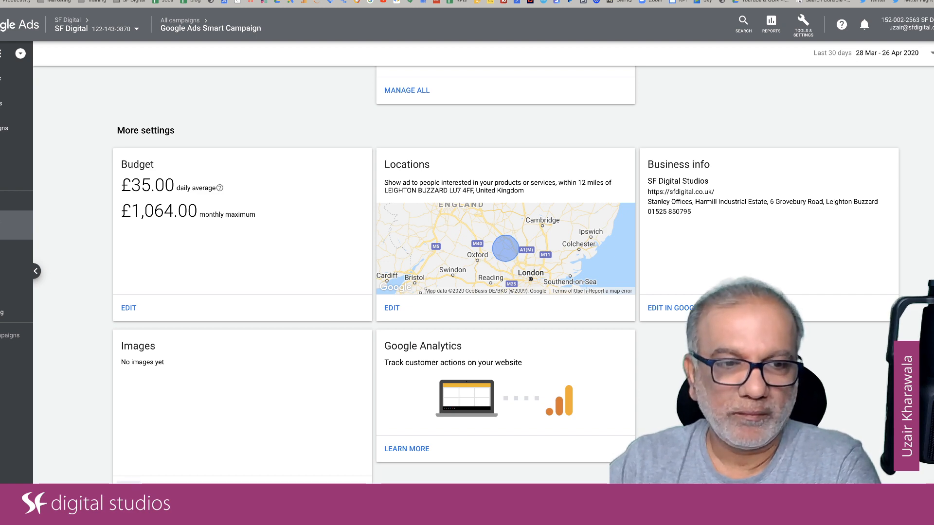
Add the stock image of the colourful "Pay-Per-Click PPC" blackboard to the campaign's image ads
{"action": "left_click", "coordinate": [334, 403]}
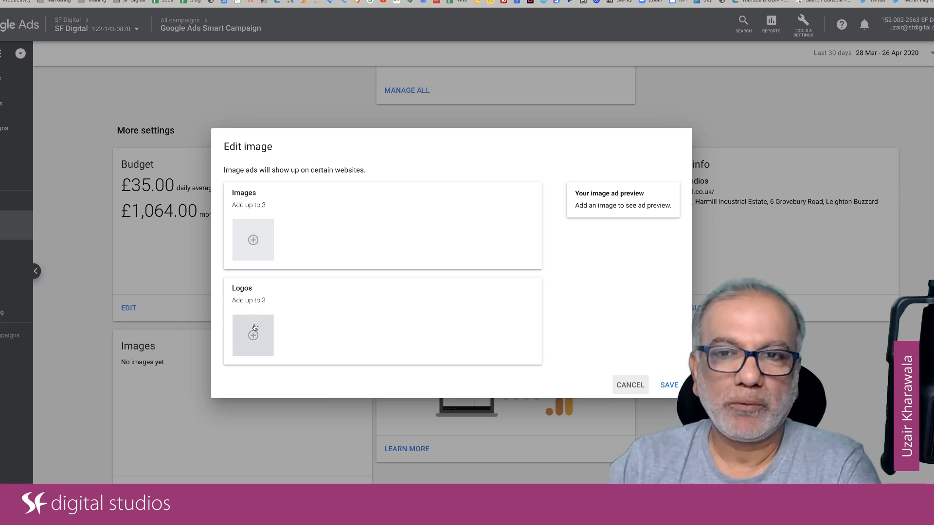
{"action": "left_click", "coordinate": [257, 254]}
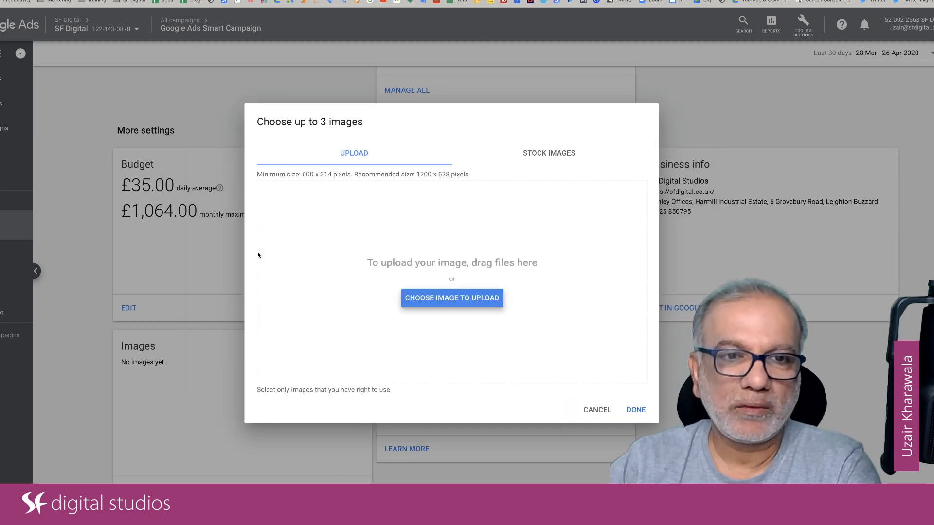
{"action": "left_click", "coordinate": [553, 153]}
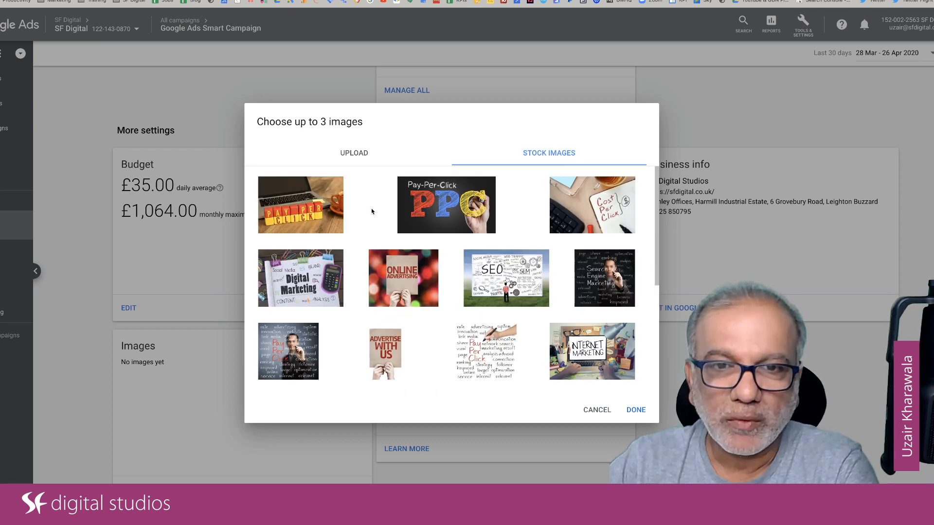
{"action": "left_click", "coordinate": [418, 201]}
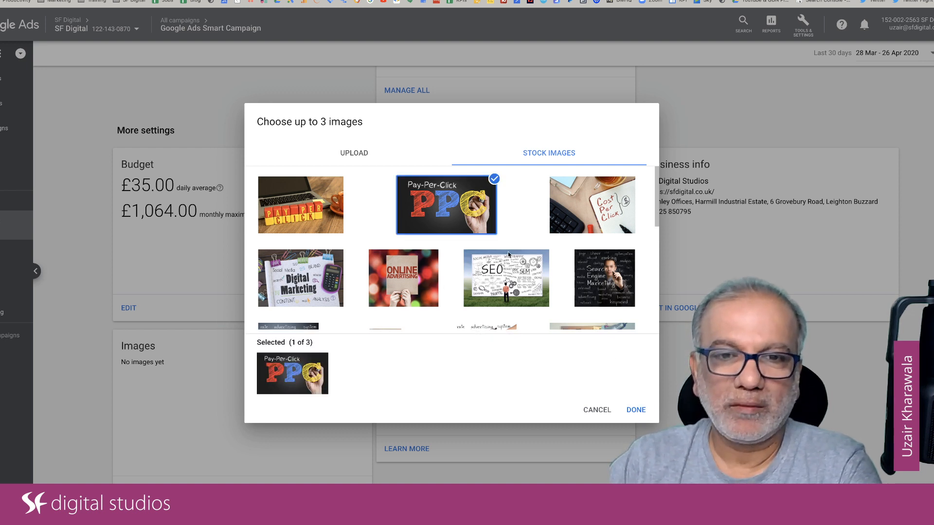
{"action": "scroll", "coordinate": [497, 283], "scroll_direction": "down", "scroll_amount": 5}
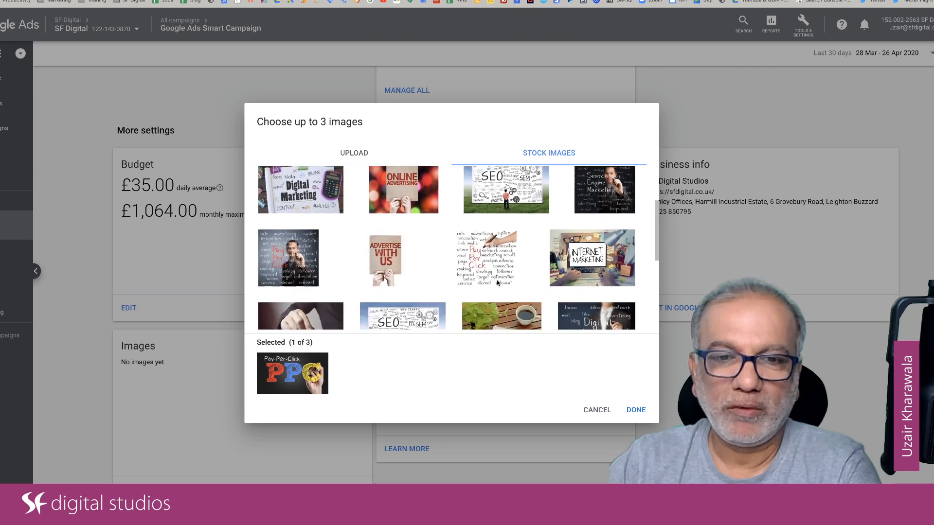
{"action": "scroll", "coordinate": [497, 283], "scroll_direction": "down", "scroll_amount": 4}
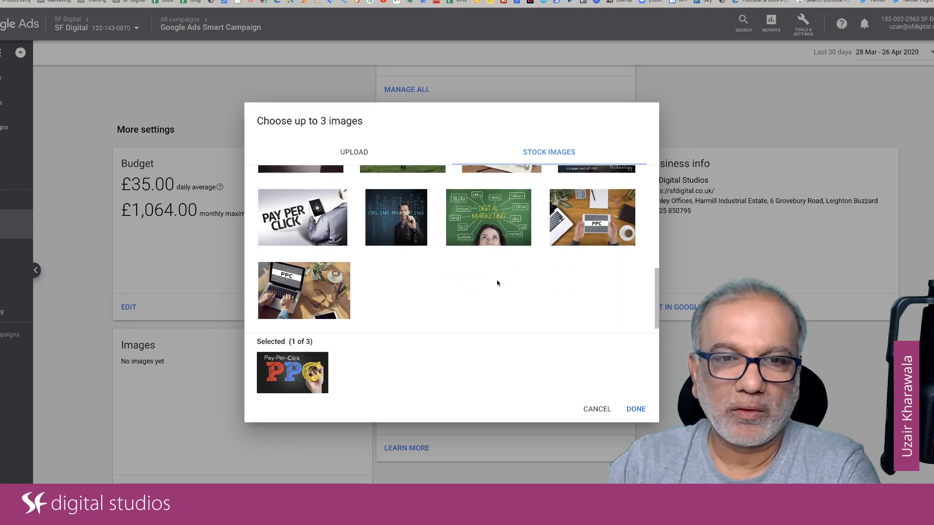
{"action": "scroll", "coordinate": [497, 283], "scroll_direction": "up", "scroll_amount": 6}
{"action": "scroll", "coordinate": [497, 283], "scroll_direction": "up", "scroll_amount": 1}
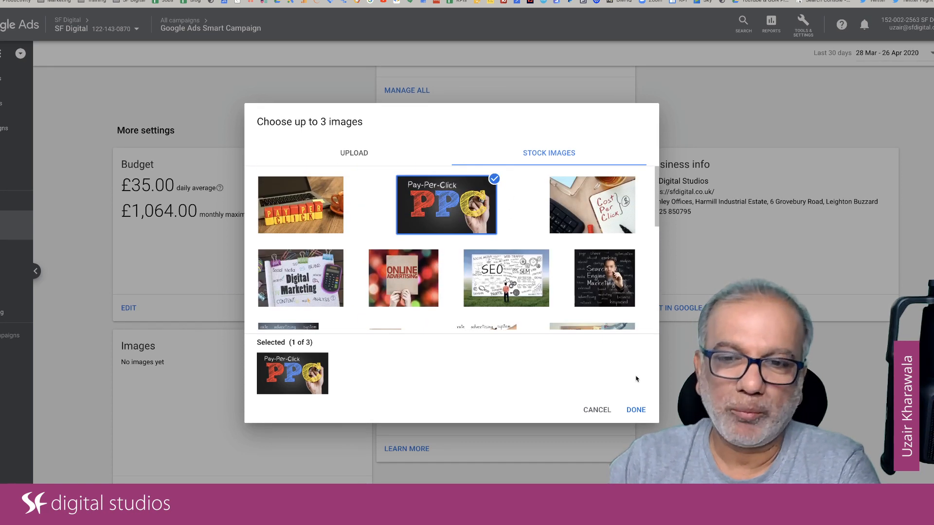
{"action": "left_click", "coordinate": [636, 410]}
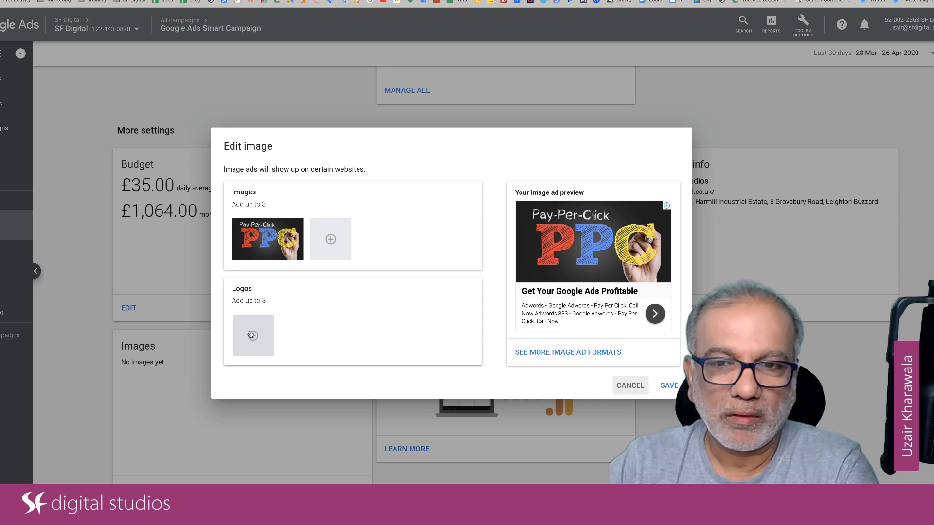
Check the minimum and recommended image sizes for uploading a logo to the image ads
{"action": "left_click", "coordinate": [251, 335]}
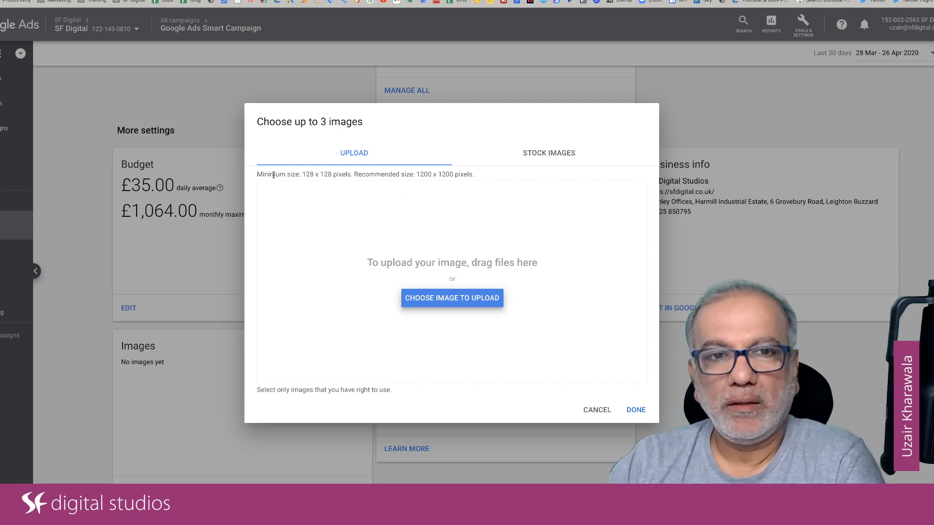
{"action": "left_click_drag", "start_coordinate": [275, 174], "coordinate": [451, 175]}
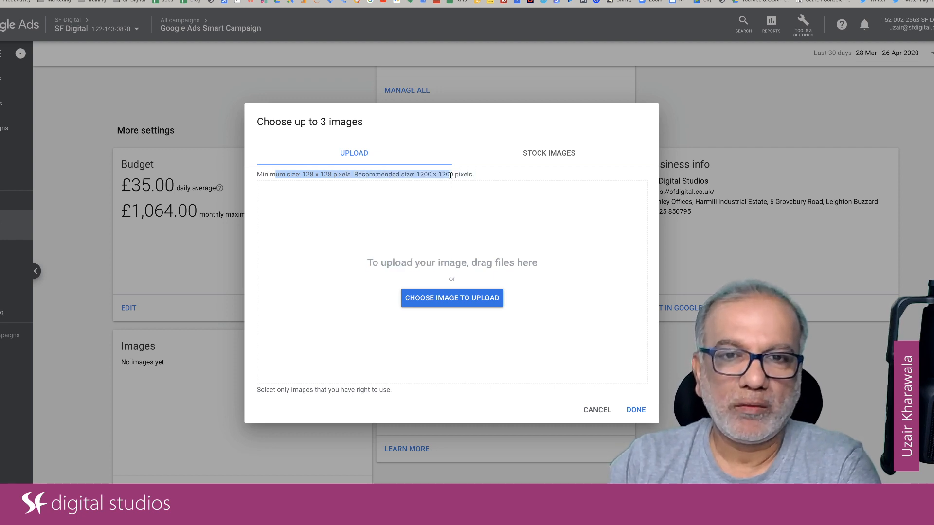
{"action": "left_click", "coordinate": [418, 176]}
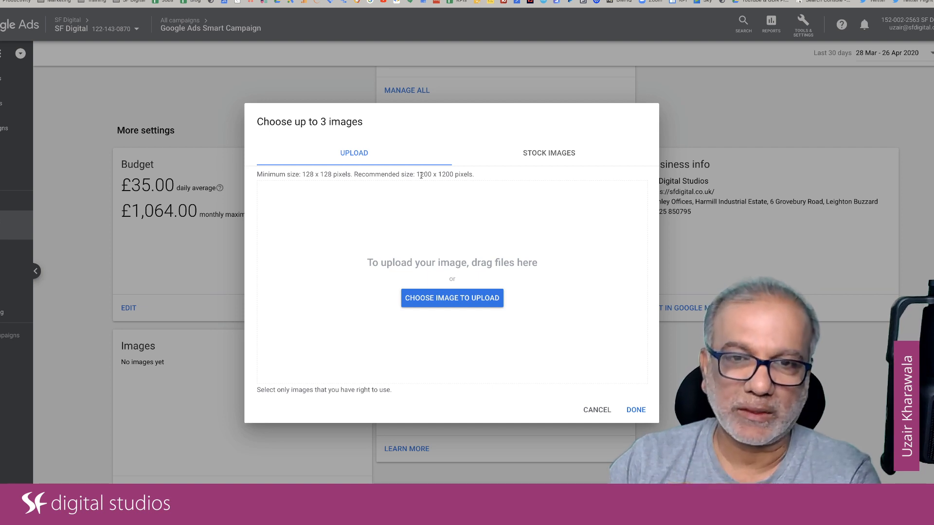
{"action": "left_click_drag", "start_coordinate": [420, 174], "coordinate": [455, 175]}
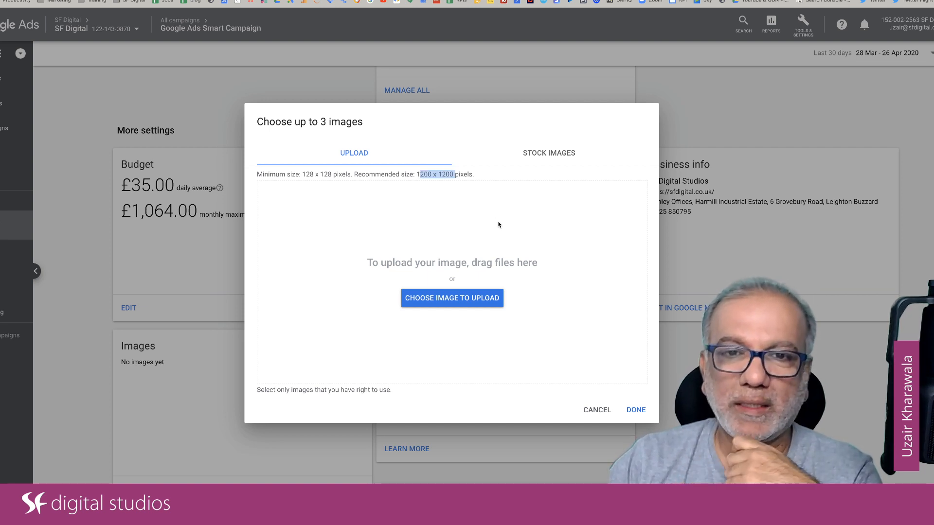
{"action": "left_click", "coordinate": [477, 298]}
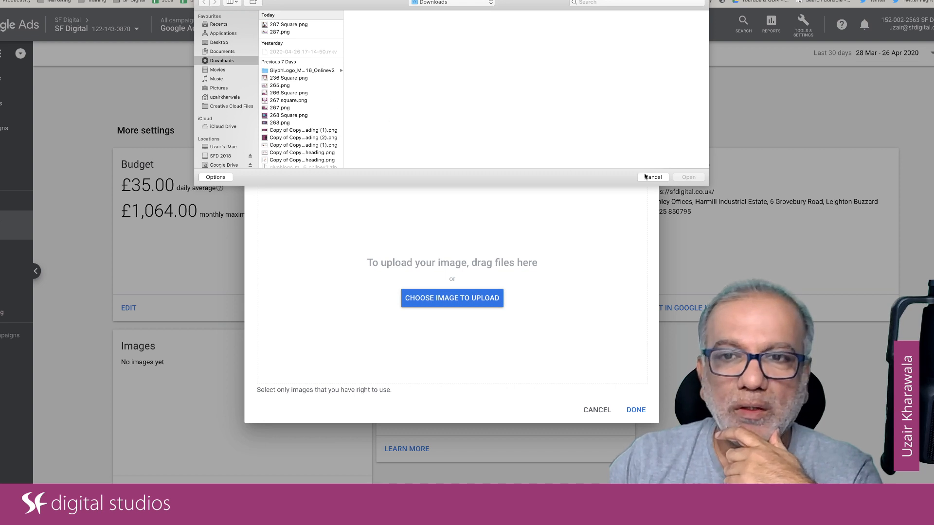
{"action": "left_click", "coordinate": [224, 165]}
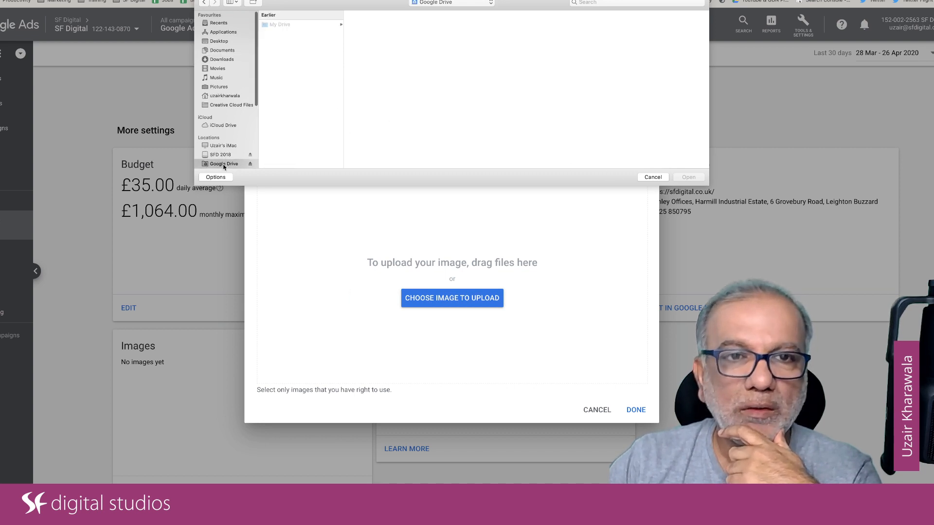
{"action": "left_click", "coordinate": [288, 27]}
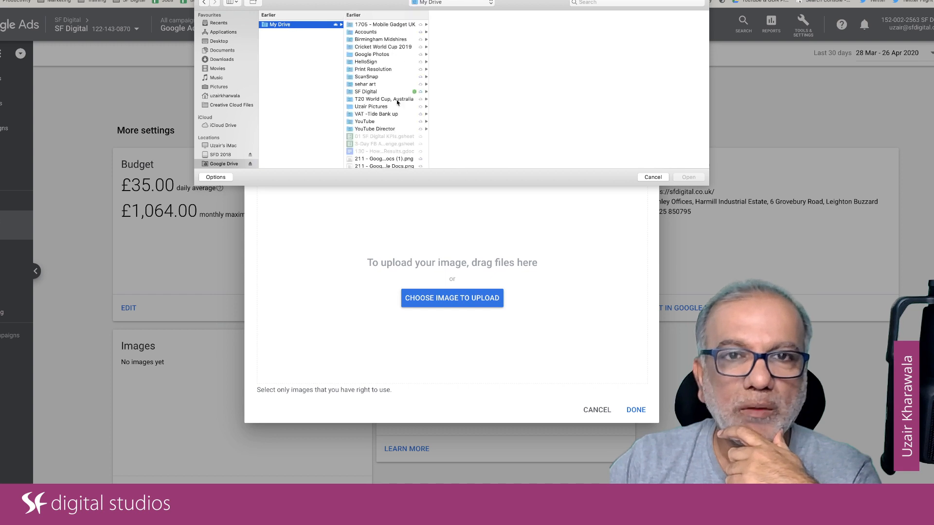
{"action": "left_click", "coordinate": [653, 178]}
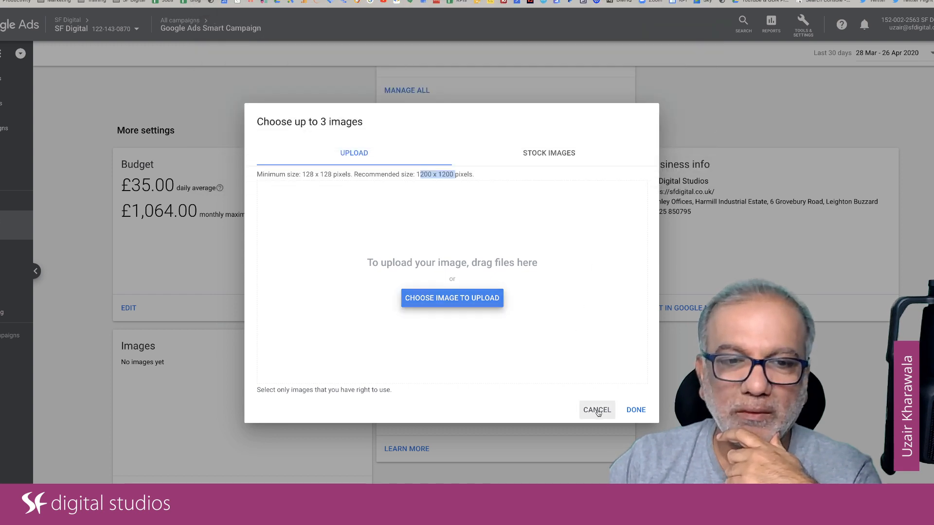
{"action": "left_click", "coordinate": [597, 411]}
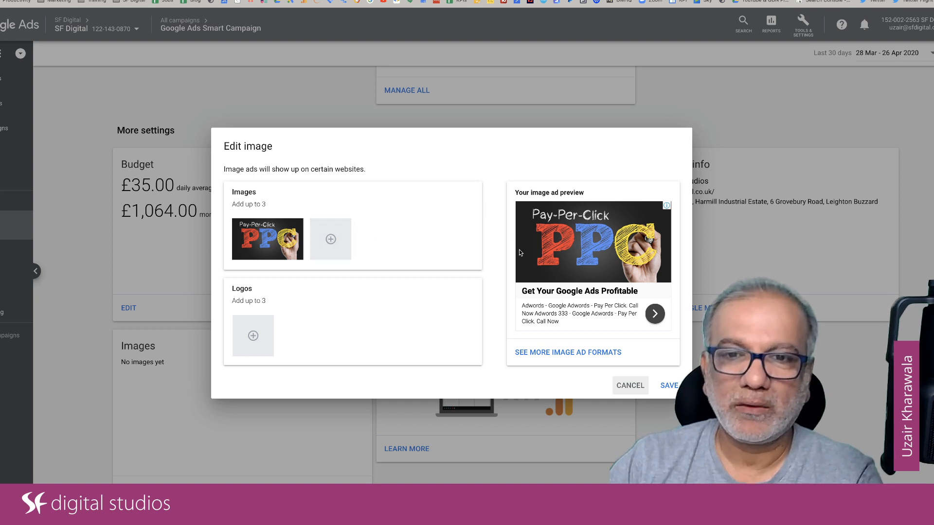
Preview the PPC blackboard image ad in its other formats and close the image editing without saving
{"action": "left_click", "coordinate": [580, 352]}
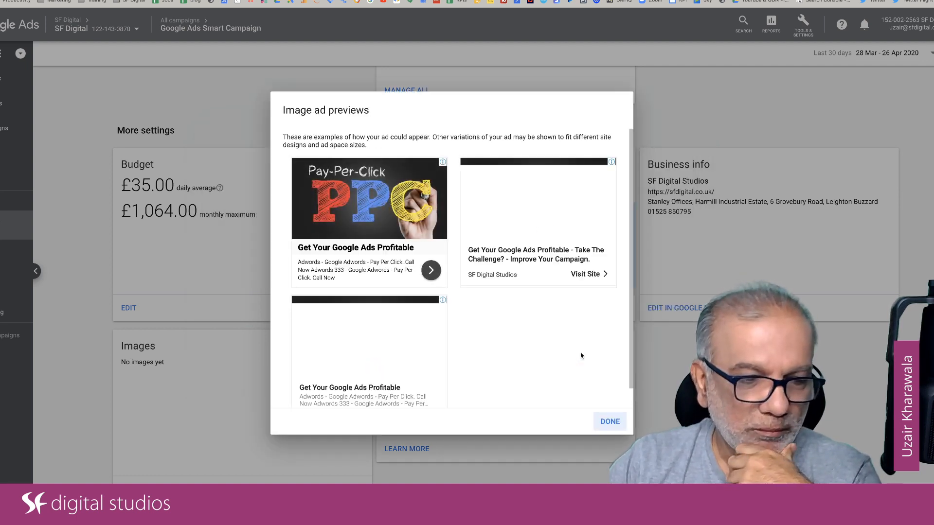
{"action": "scroll", "coordinate": [461, 340], "scroll_direction": "down", "scroll_amount": 1}
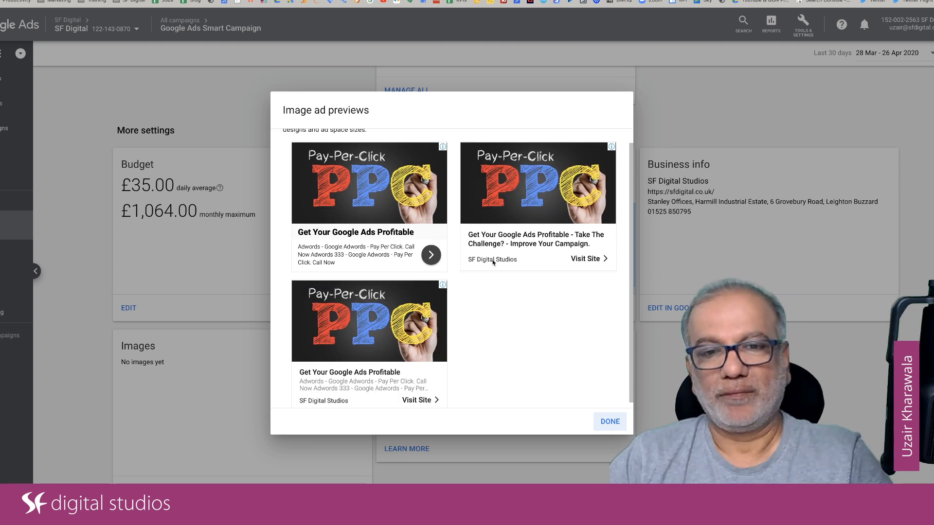
{"action": "scroll", "coordinate": [492, 262], "scroll_direction": "down", "scroll_amount": 1}
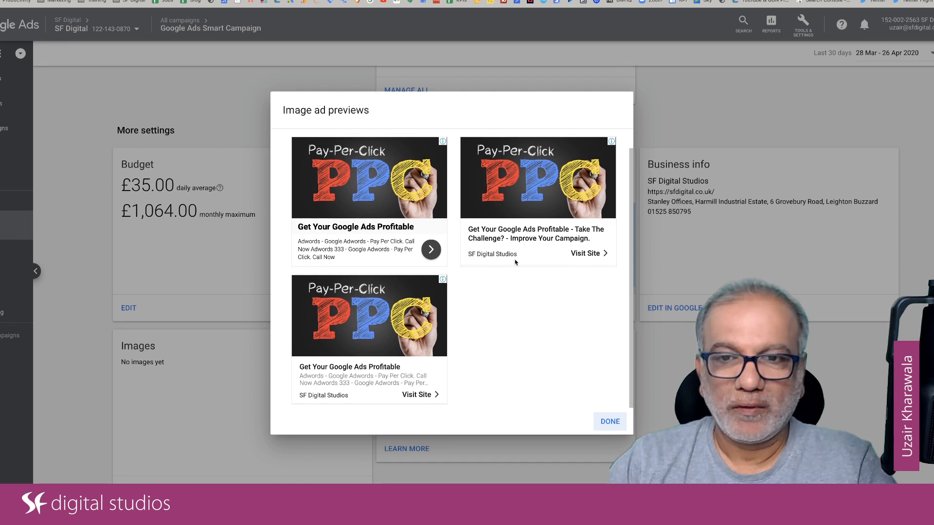
{"action": "scroll", "coordinate": [503, 181], "scroll_direction": "up", "scroll_amount": 1}
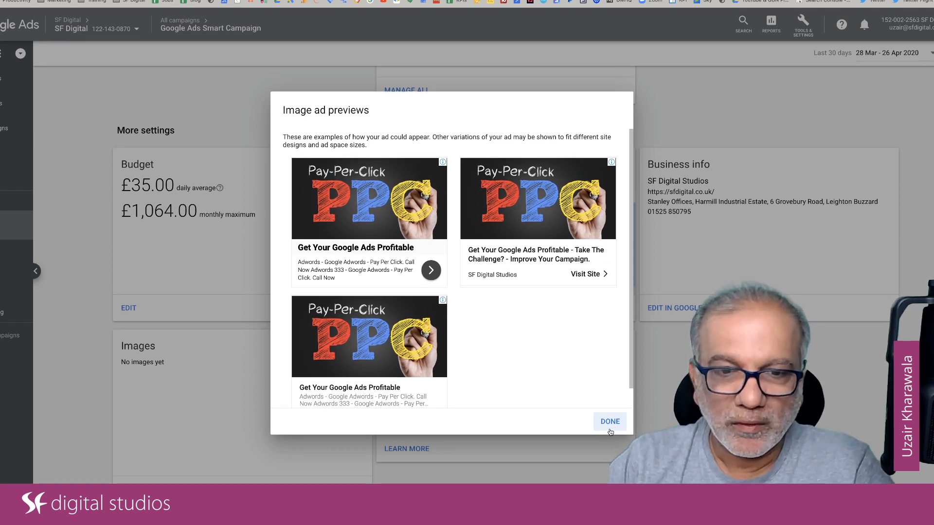
{"action": "scroll", "coordinate": [526, 362], "scroll_direction": "down", "scroll_amount": 1}
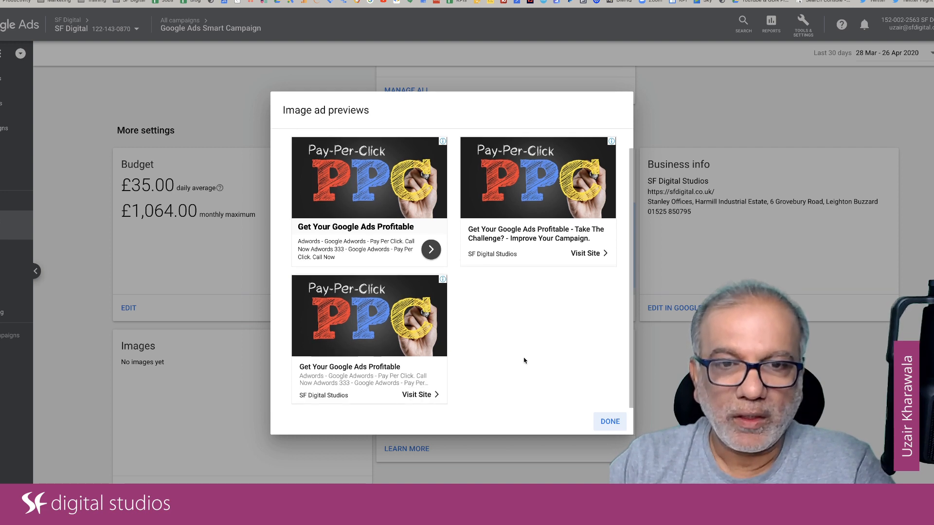
{"action": "left_click", "coordinate": [608, 426]}
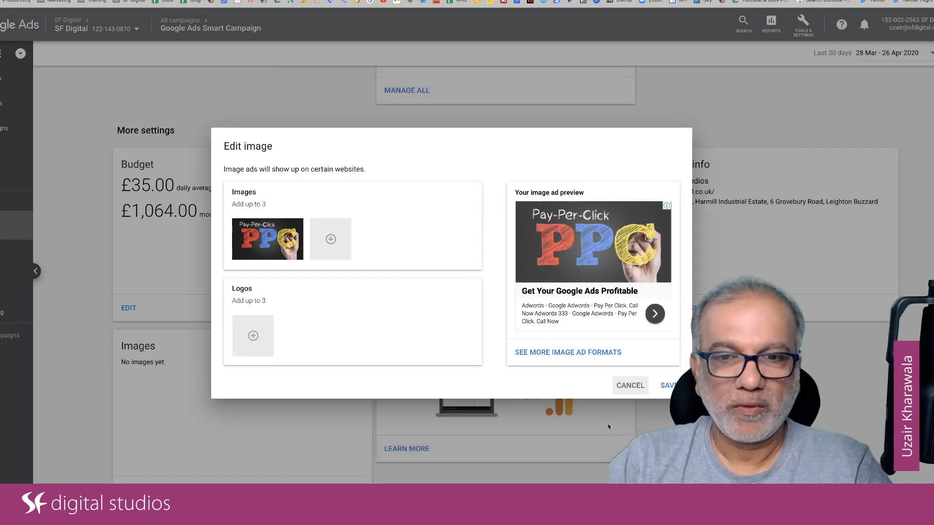
{"action": "left_click", "coordinate": [623, 385]}
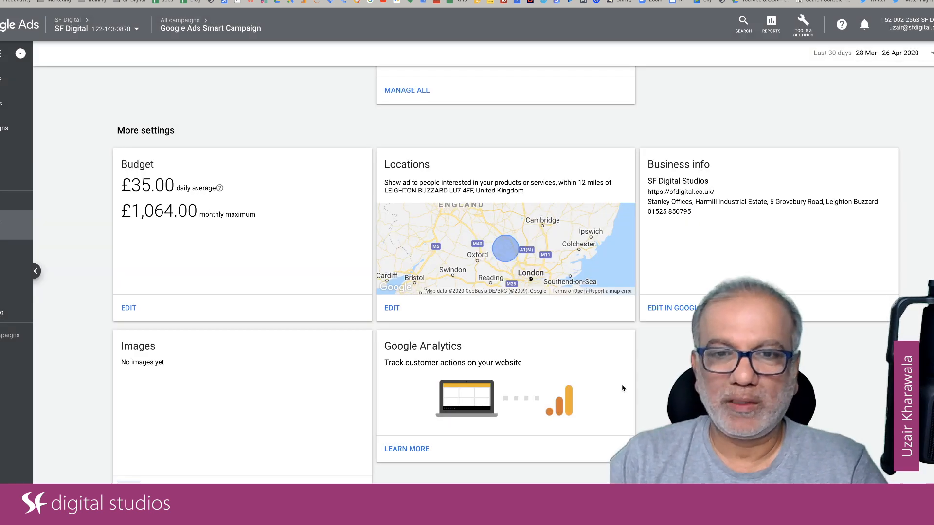
Review the campaign's overall performance section, including verified calls and map actions, along with its status and ad preview
{"action": "scroll", "coordinate": [501, 277], "scroll_direction": "up", "scroll_amount": 10}
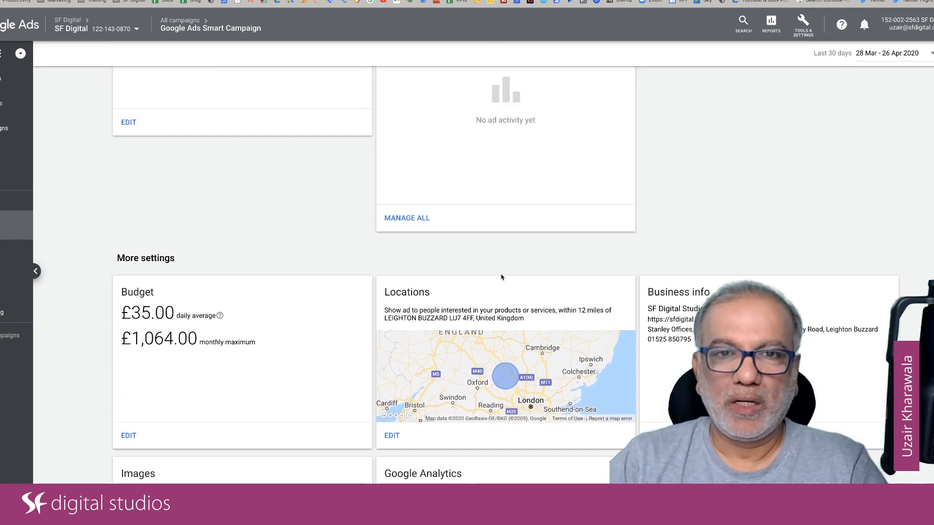
{"action": "scroll", "coordinate": [501, 277], "scroll_direction": "up", "scroll_amount": 8}
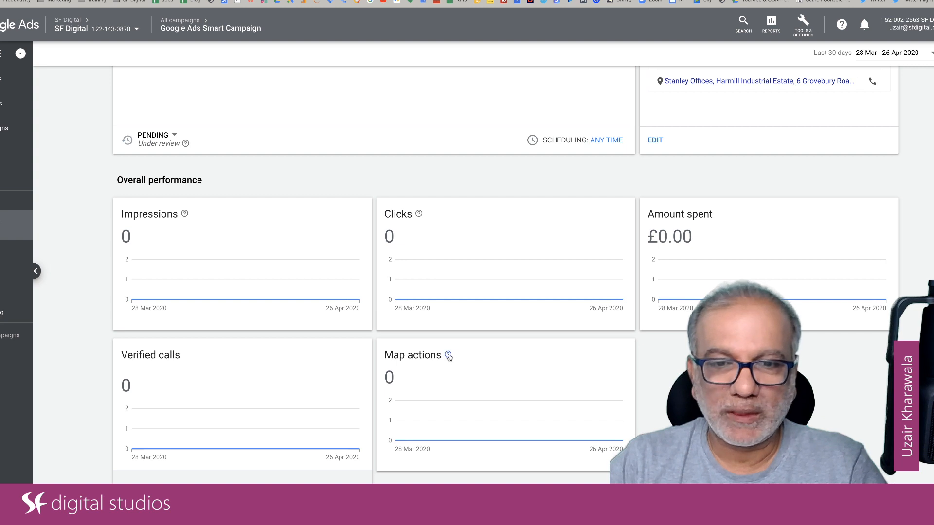
{"action": "mouse_move", "coordinate": [447, 356]}
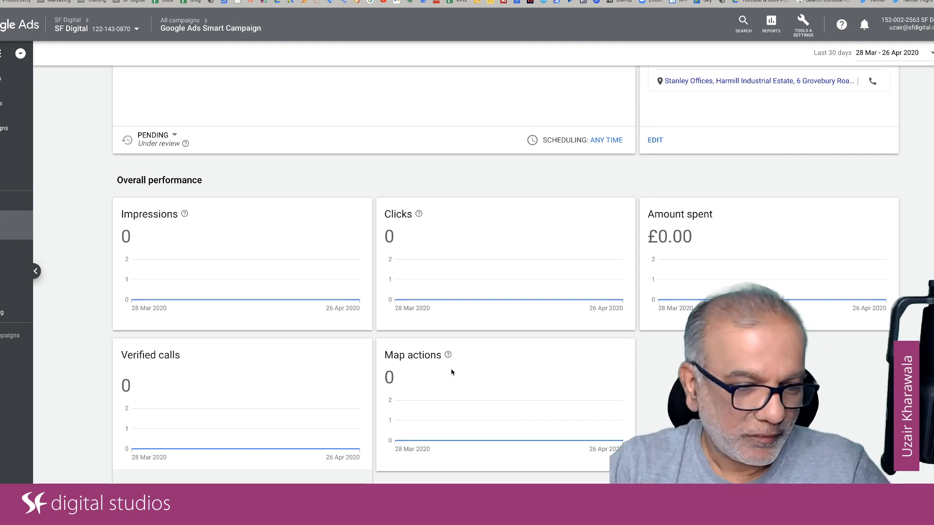
{"action": "scroll", "coordinate": [269, 392], "scroll_direction": "down", "scroll_amount": 2}
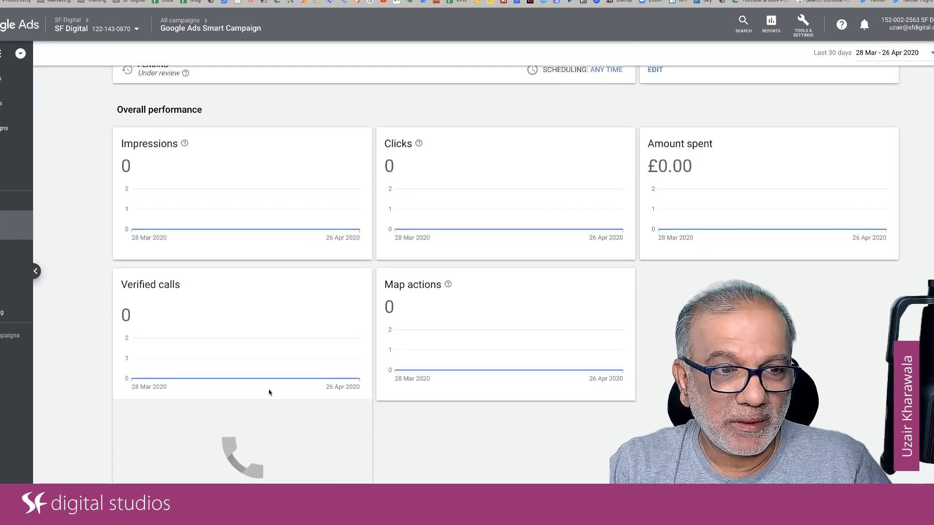
{"action": "scroll", "coordinate": [269, 391], "scroll_direction": "up", "scroll_amount": 5}
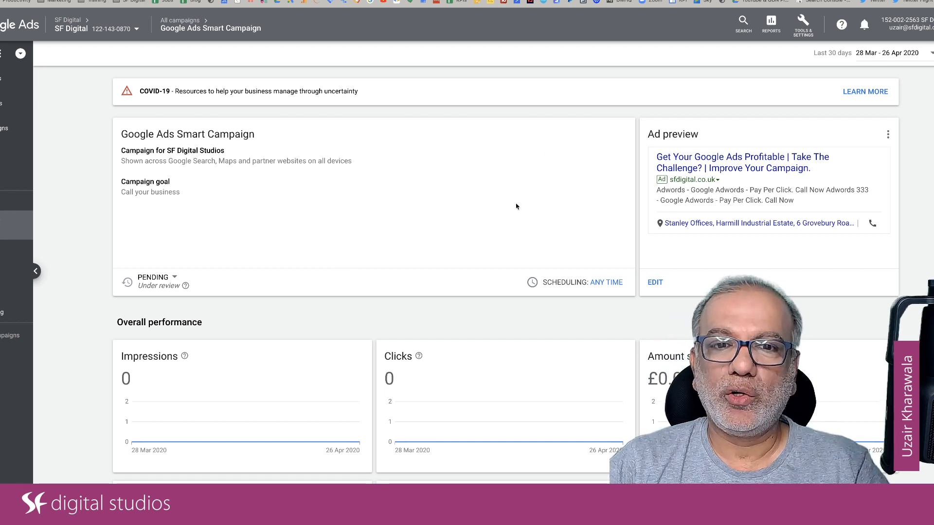
{"action": "scroll", "coordinate": [426, 284], "scroll_direction": "down", "scroll_amount": 3}
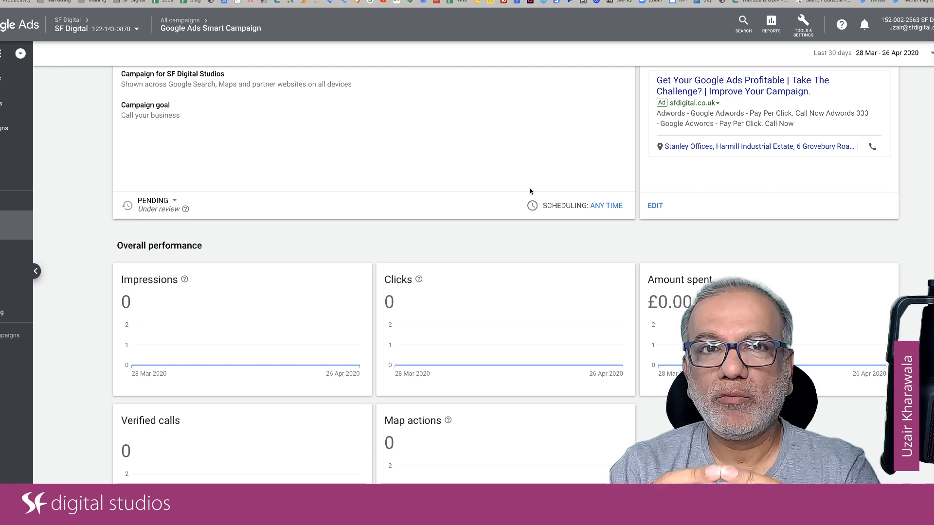
Create a negative keyword list named "Account Negatives" containing one test keyword and save it
{"action": "left_click", "coordinate": [806, 35]}
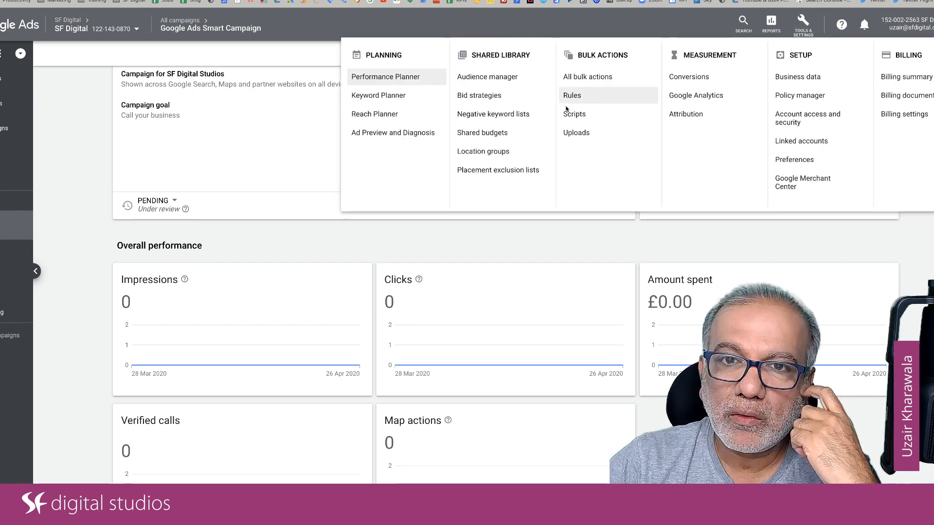
{"action": "left_click", "coordinate": [493, 114]}
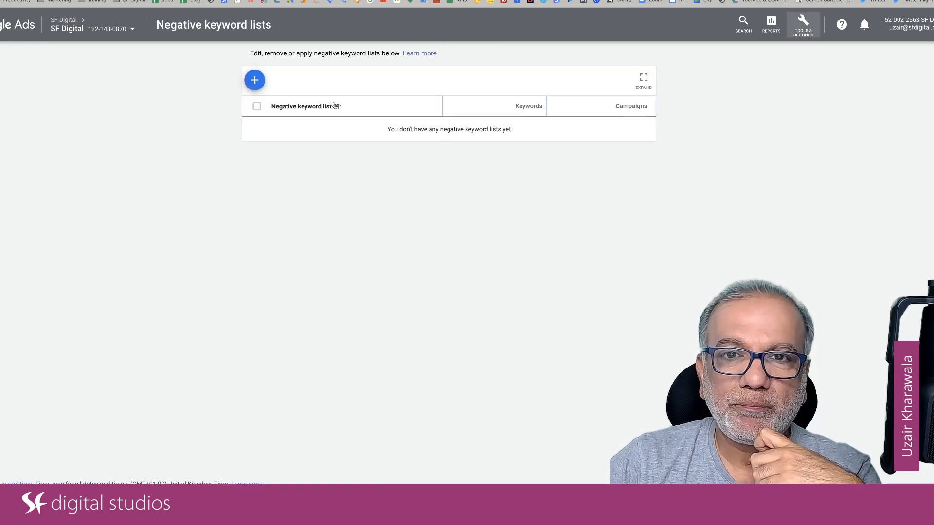
{"action": "left_click", "coordinate": [254, 79]}
{"action": "left_click", "coordinate": [296, 95]}
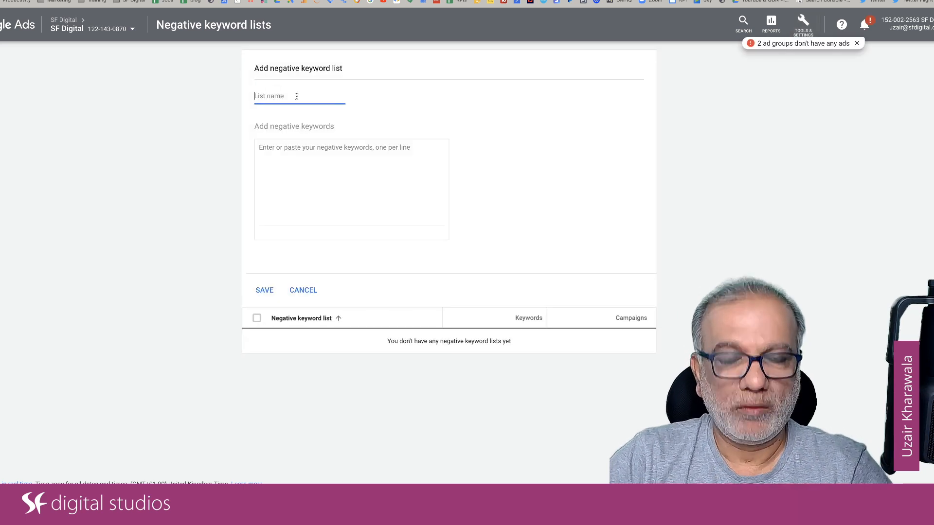
{"action": "type", "text": "Acciy"}
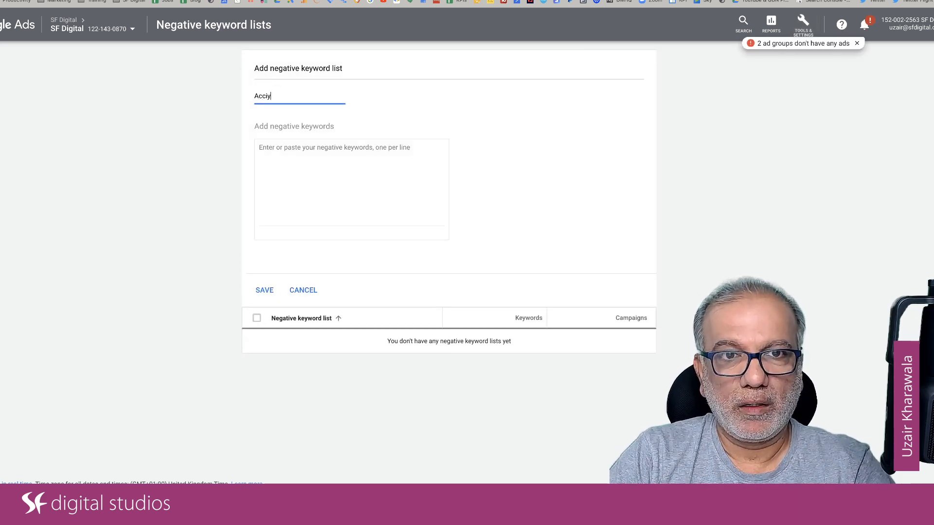
{"action": "type", "text": "bt"}
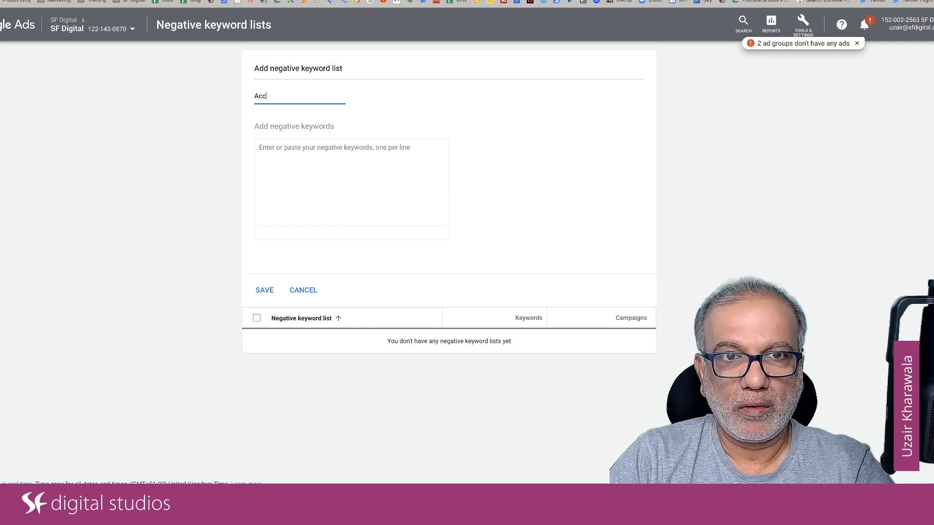
{"action": "type", "text": " Negatives"}
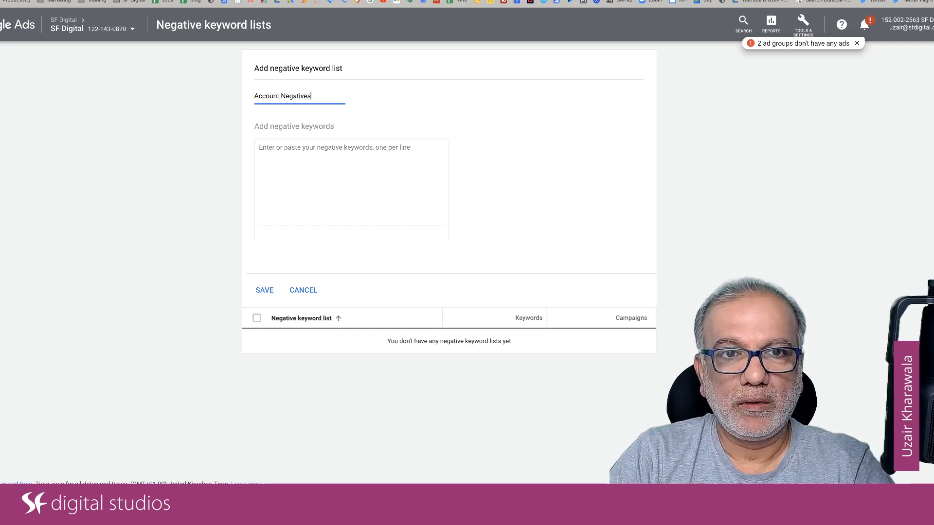
{"action": "key", "text": "Tab"}
{"action": "type", "text": "tes"}
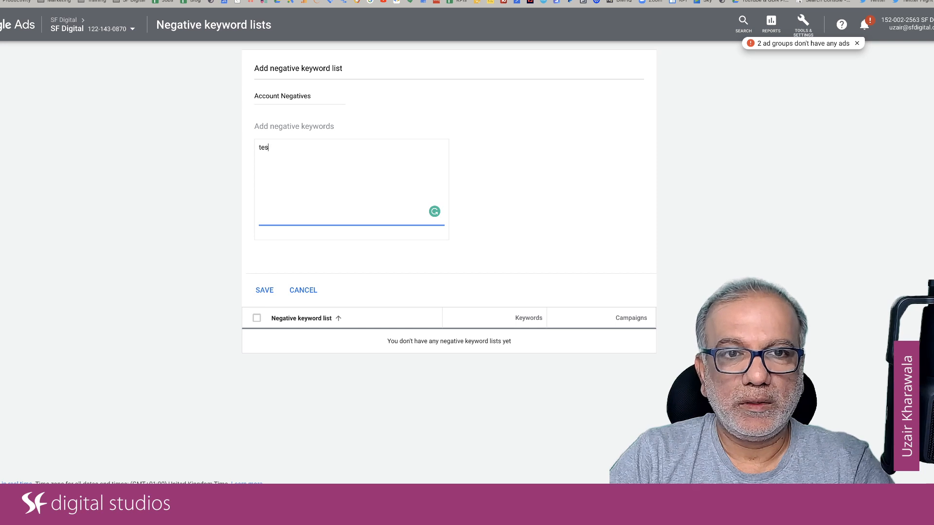
{"action": "left_click", "coordinate": [257, 289]}
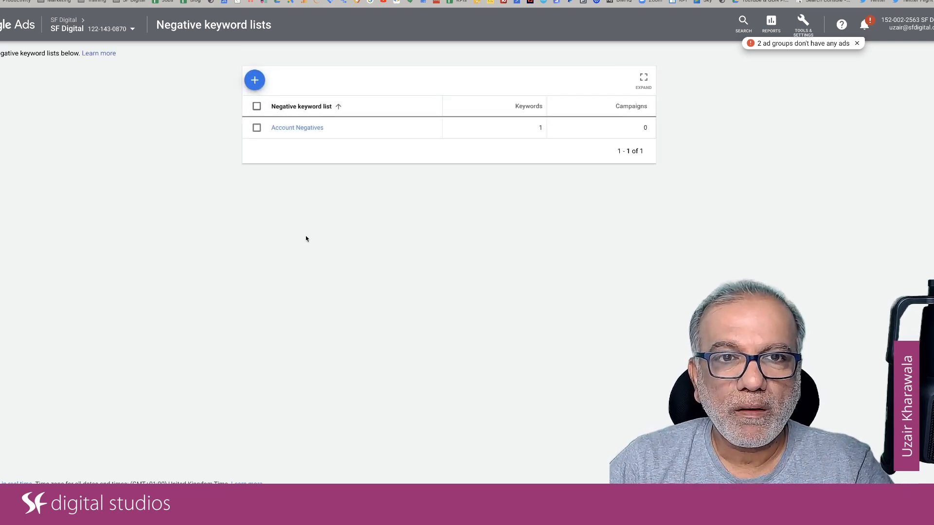
Apply the "Account Negatives" list to all campaigns in the account
{"action": "left_click", "coordinate": [256, 128]}
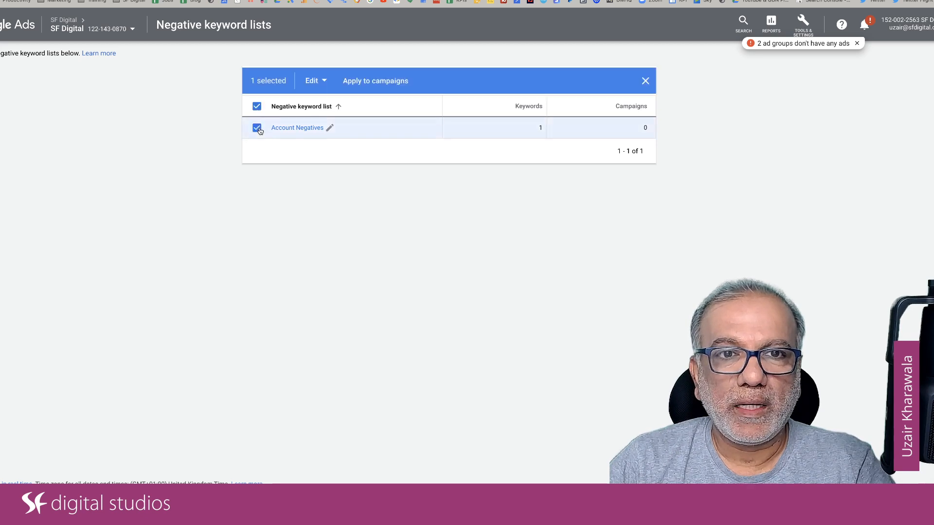
{"action": "left_click", "coordinate": [377, 82]}
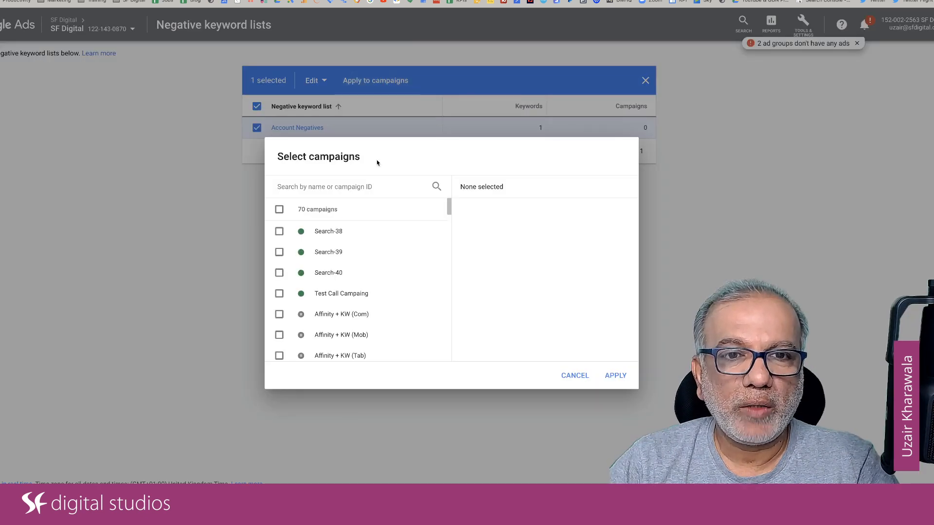
{"action": "left_click", "coordinate": [280, 211]}
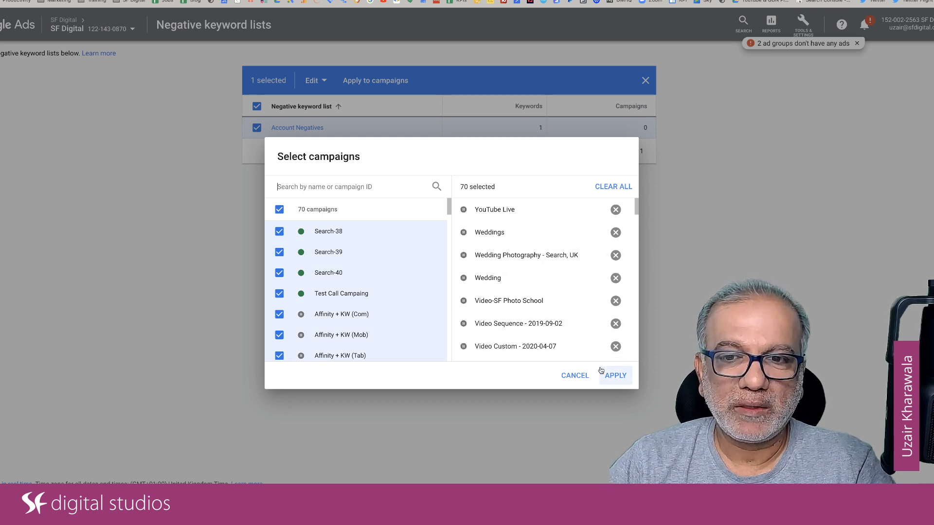
{"action": "left_click", "coordinate": [614, 380]}
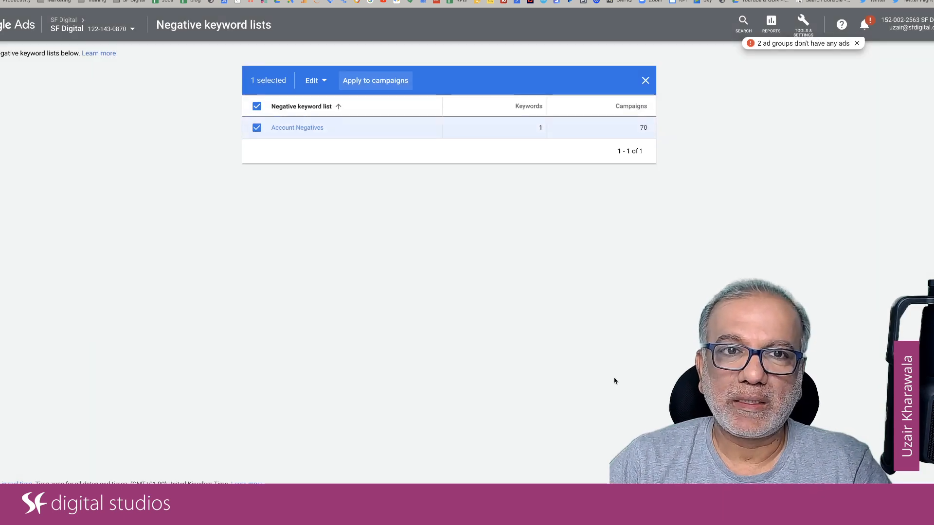